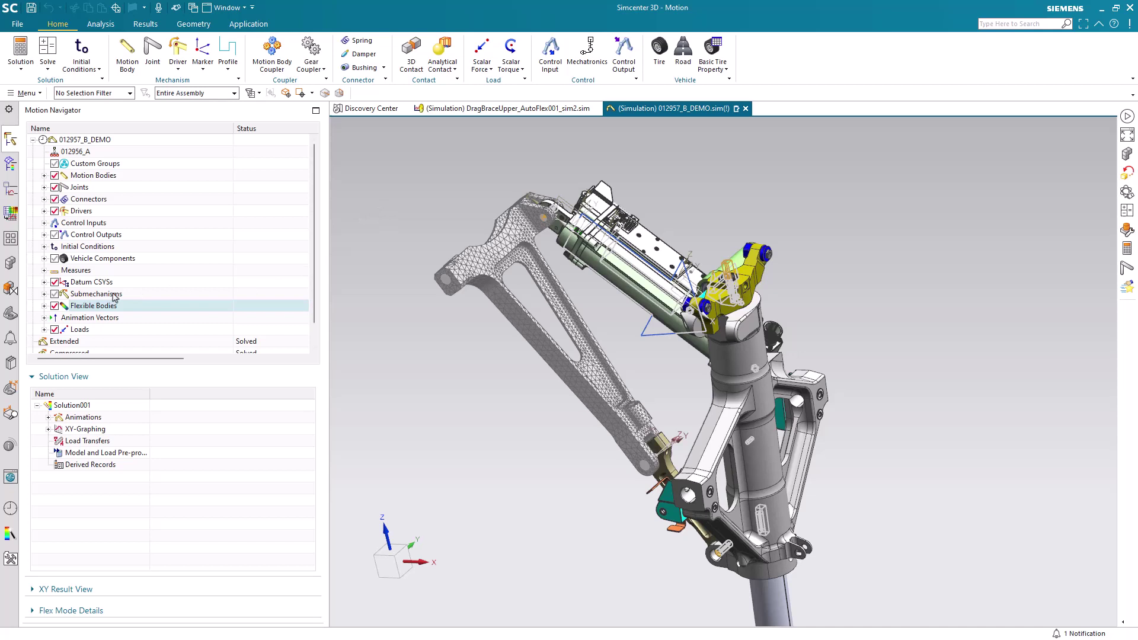
# Step: Expand the Flexible Bodies group to reveal DragBraceUpper_AutoFlex001_Flex001 in the motion model
pyautogui.click(44, 306)
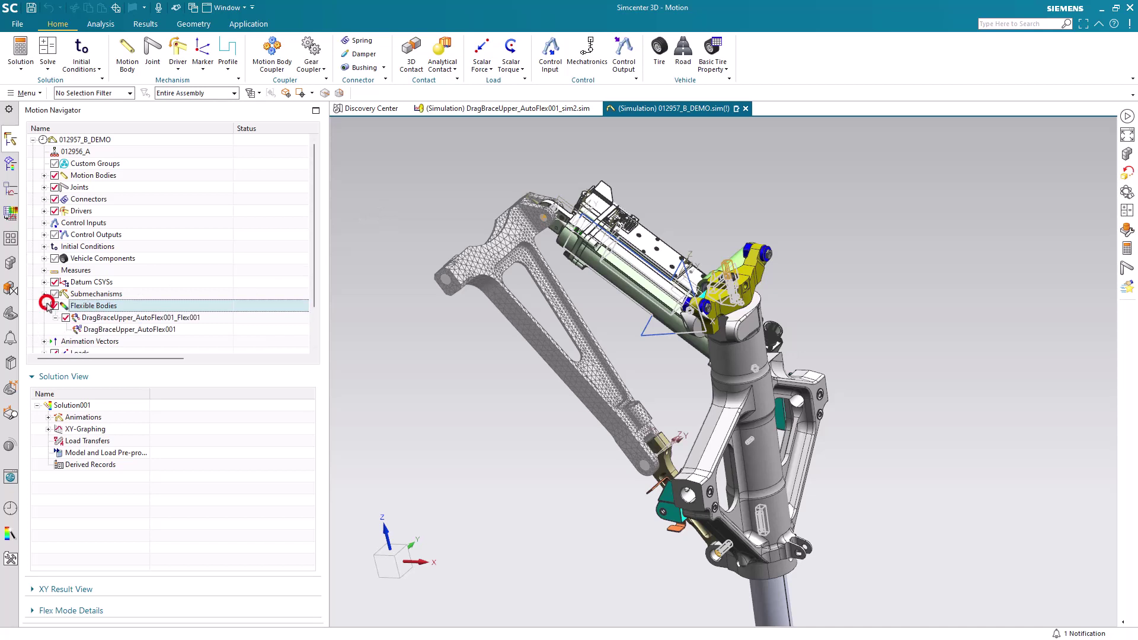
pyautogui.rightClick(104, 306)
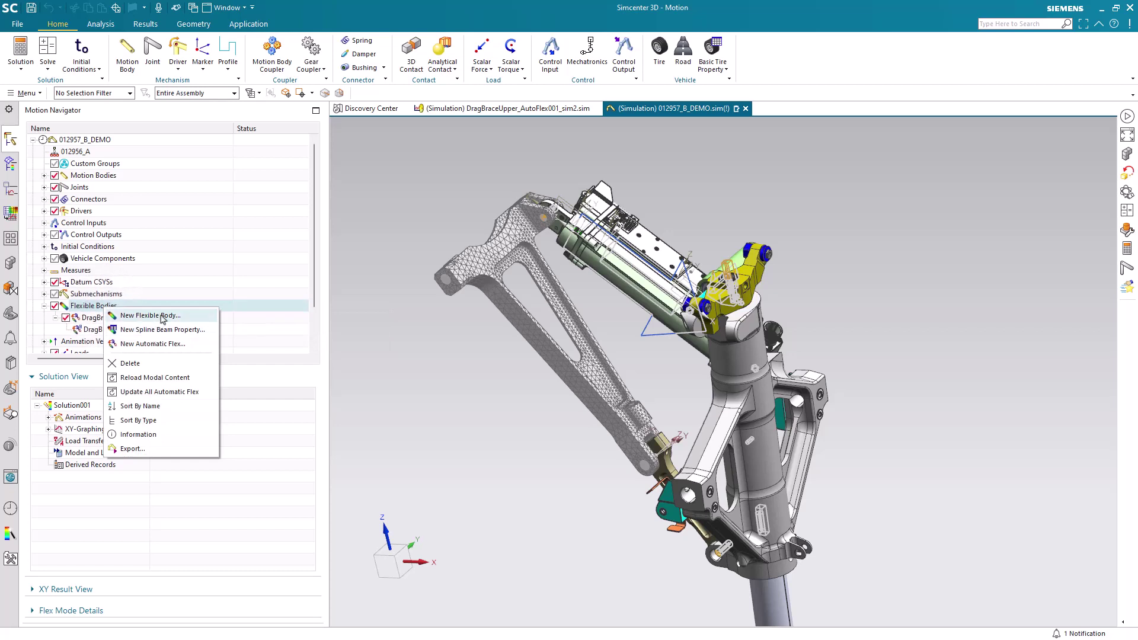
pyautogui.click(192, 344)
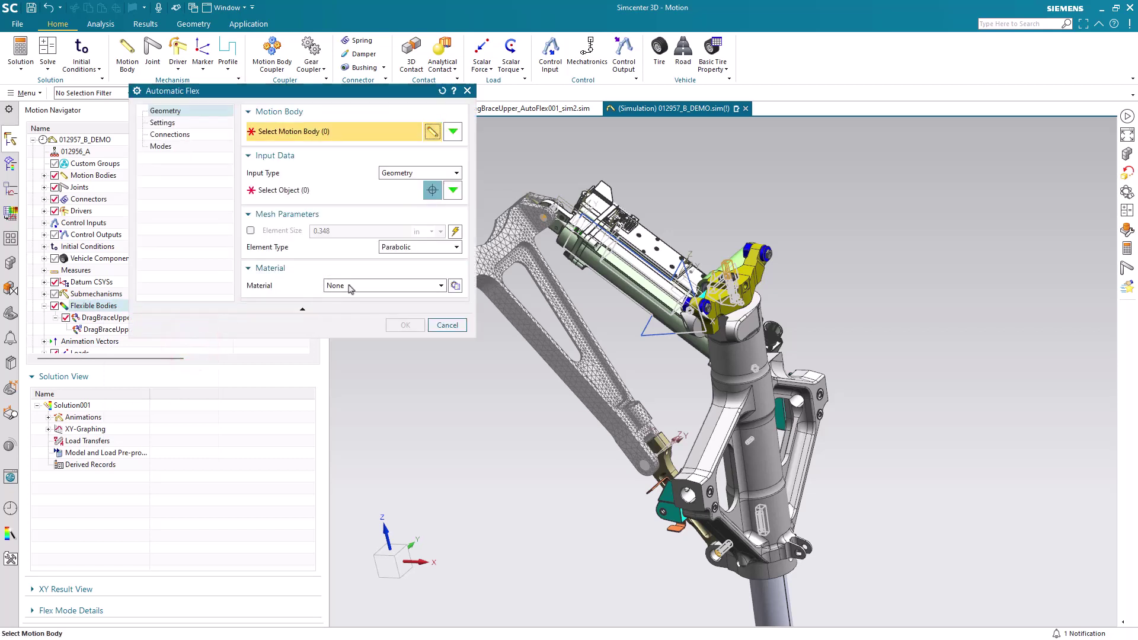
pyautogui.click(381, 288)
pyautogui.click(368, 318)
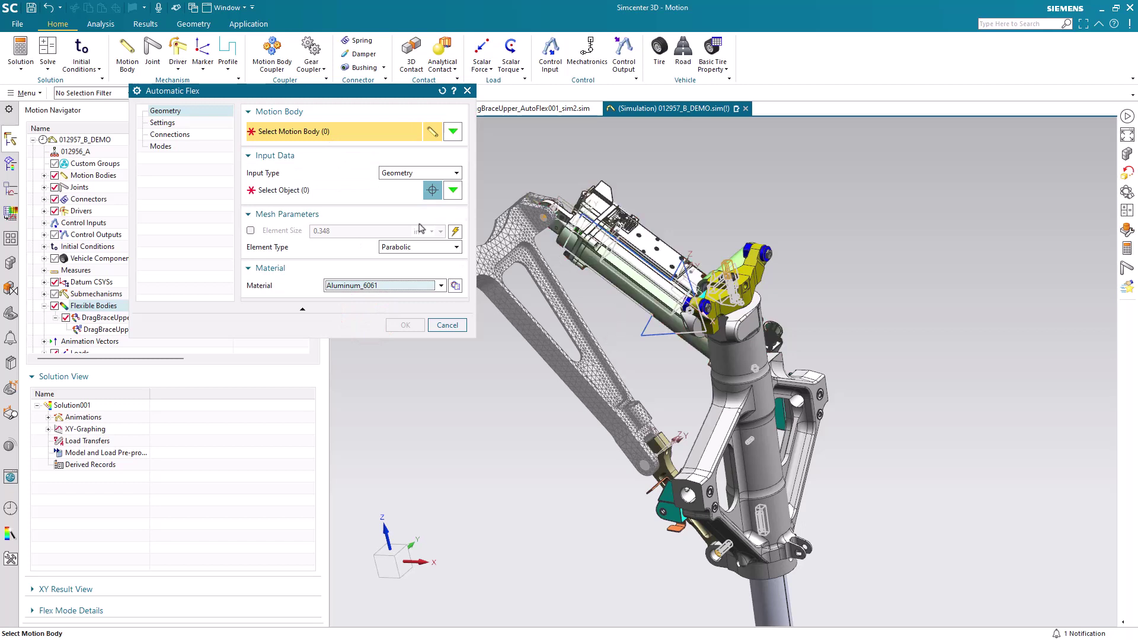
pyautogui.click(190, 137)
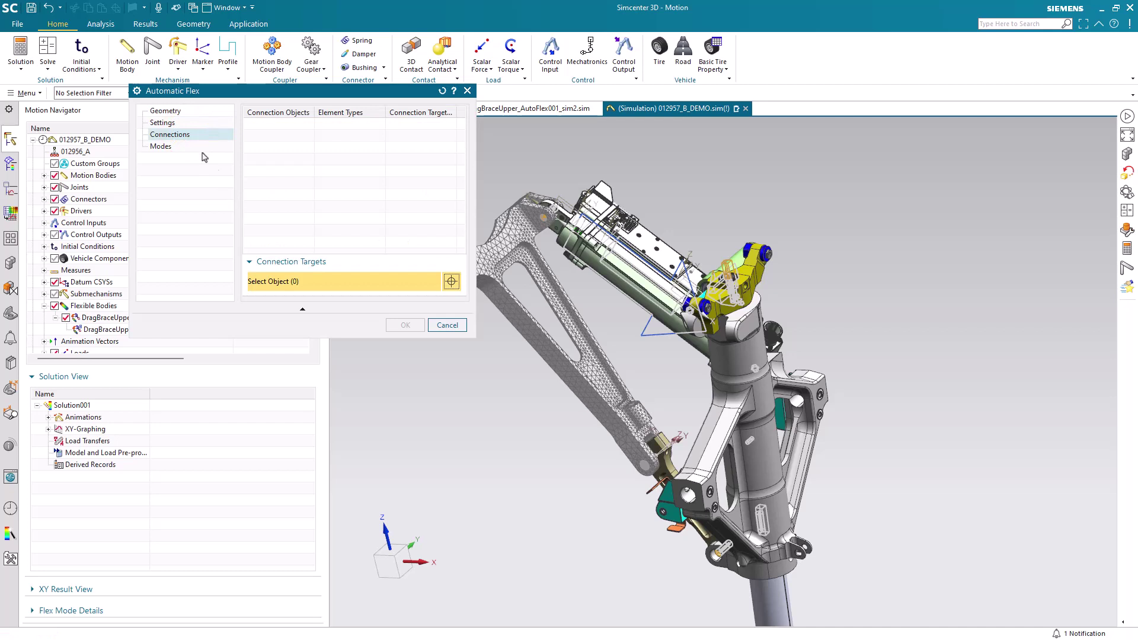
pyautogui.click(183, 113)
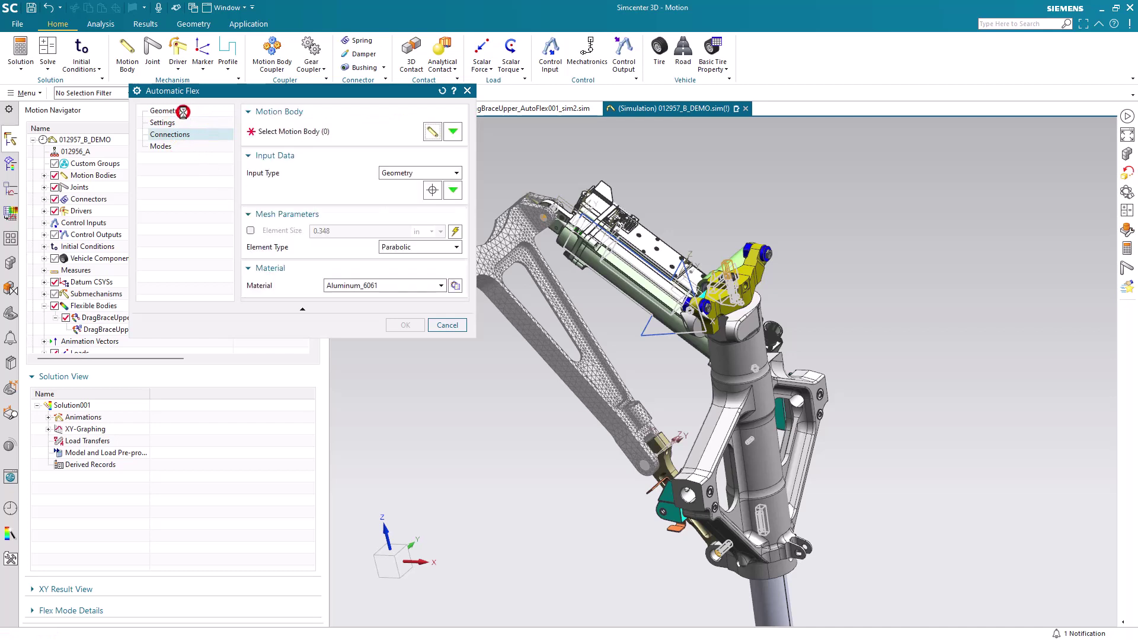
pyautogui.click(44, 175)
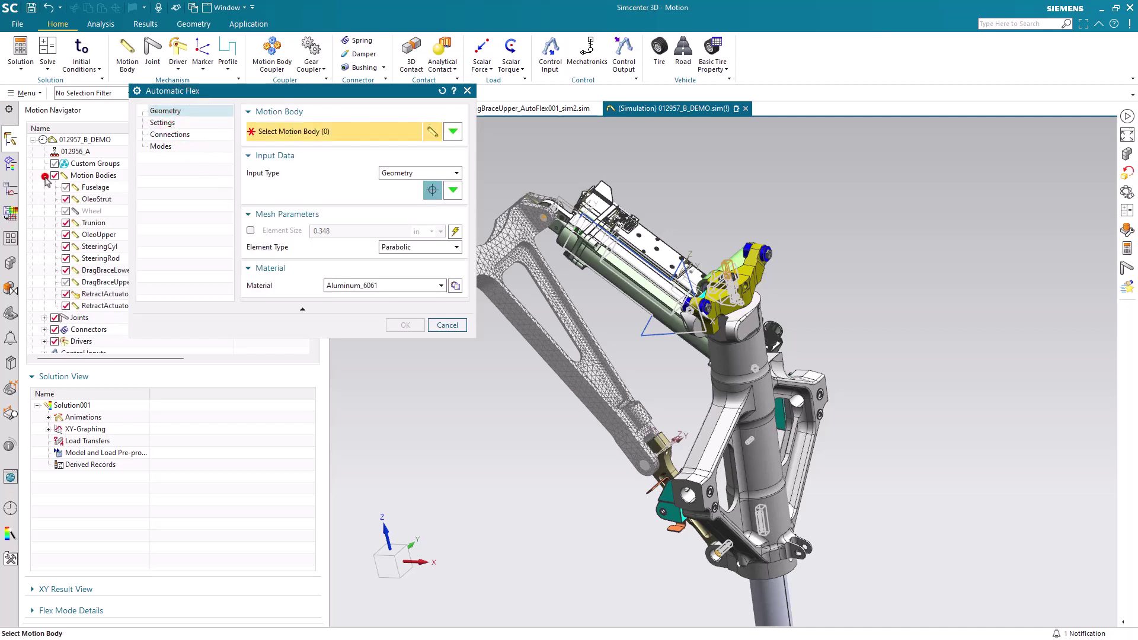
pyautogui.click(64, 282)
pyautogui.click(597, 358)
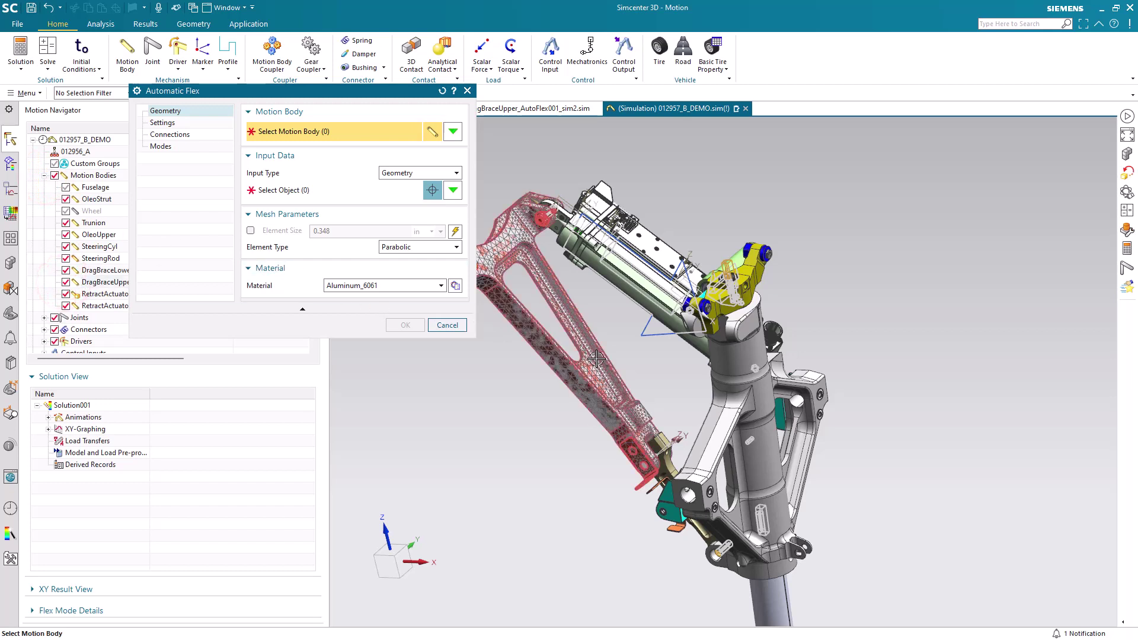
pyautogui.click(181, 134)
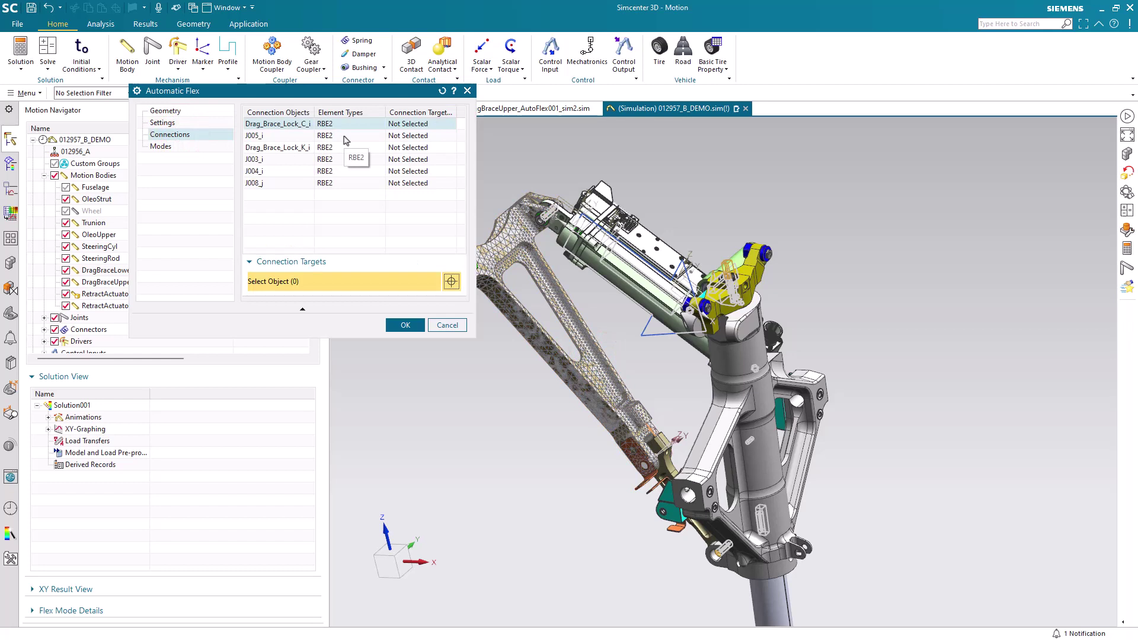
pyautogui.click(284, 136)
pyautogui.click(272, 148)
pyautogui.click(273, 160)
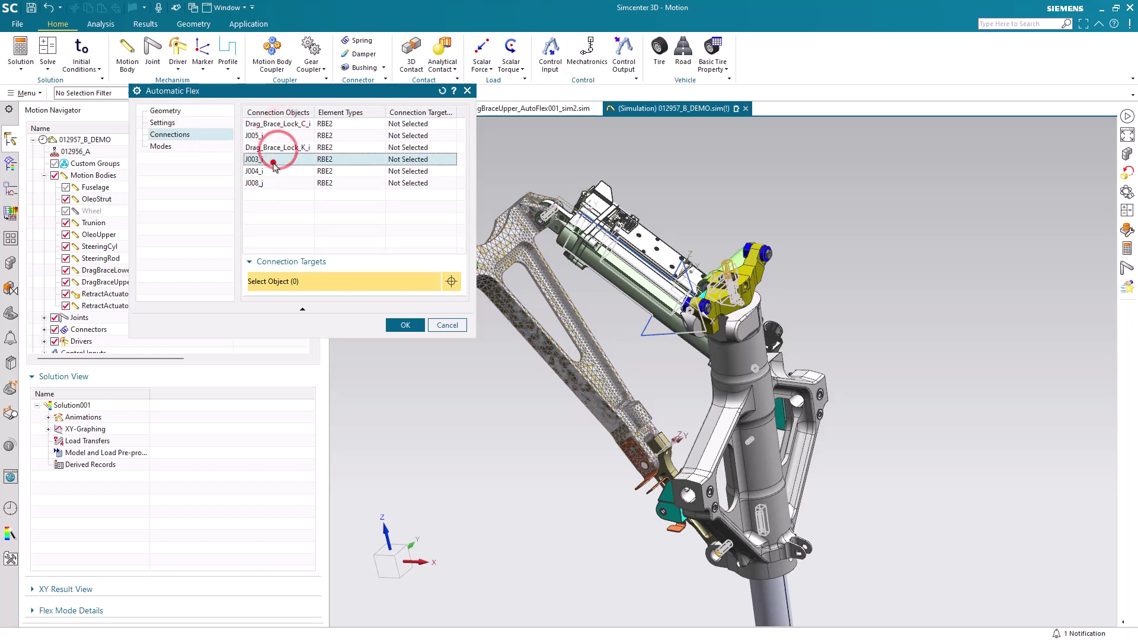
pyautogui.click(289, 124)
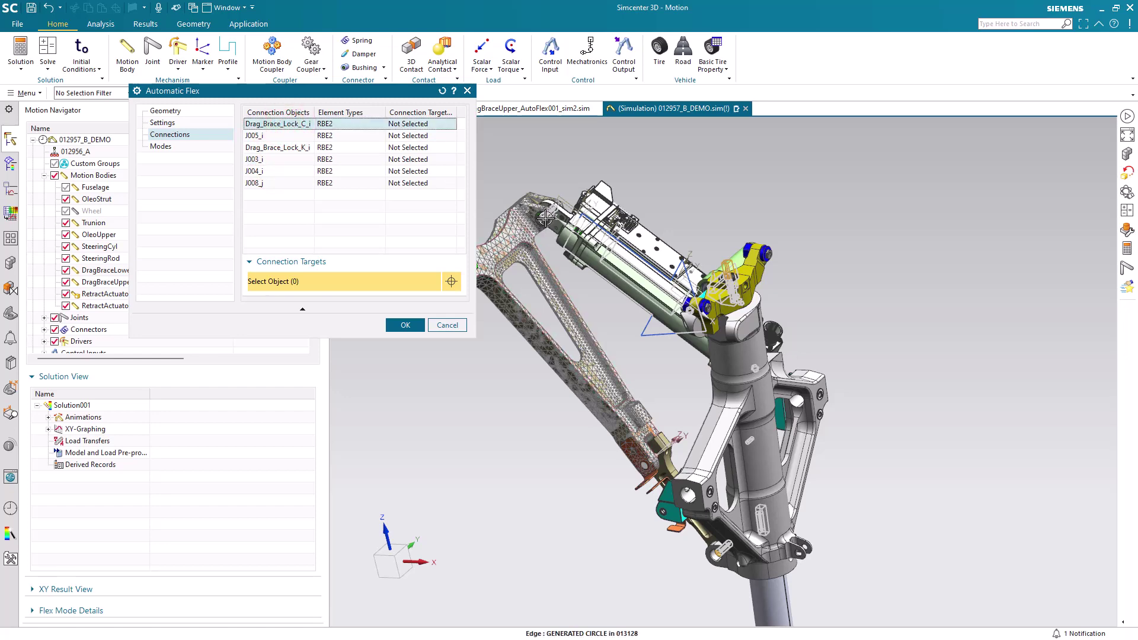
pyautogui.scroll(5, 542, 217)
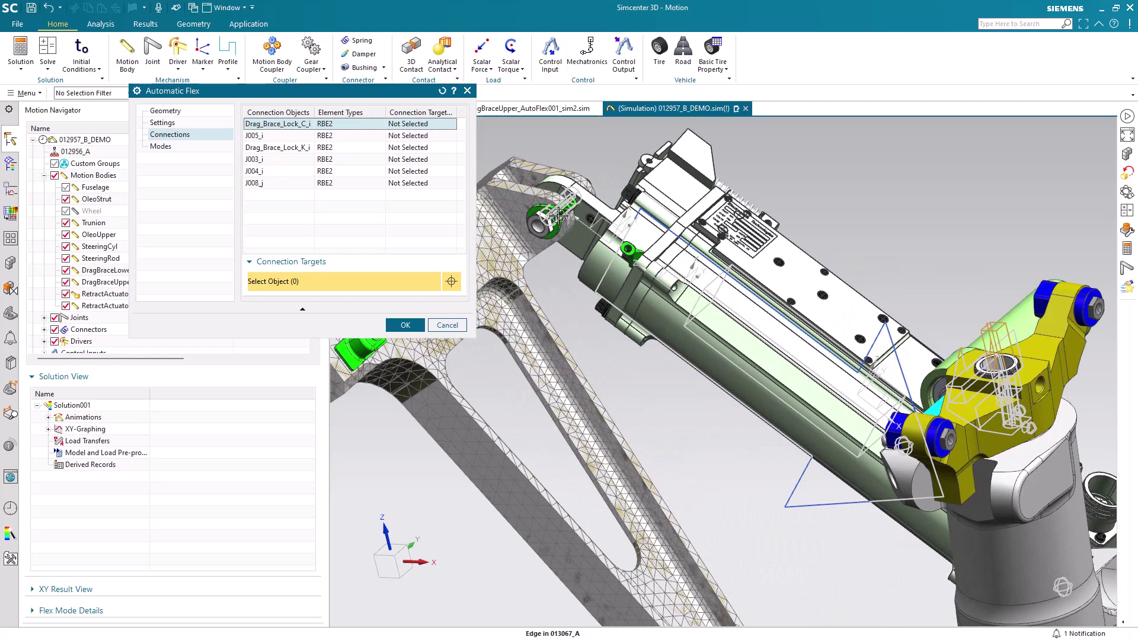
pyautogui.scroll(-5, 557, 216)
pyautogui.click(441, 325)
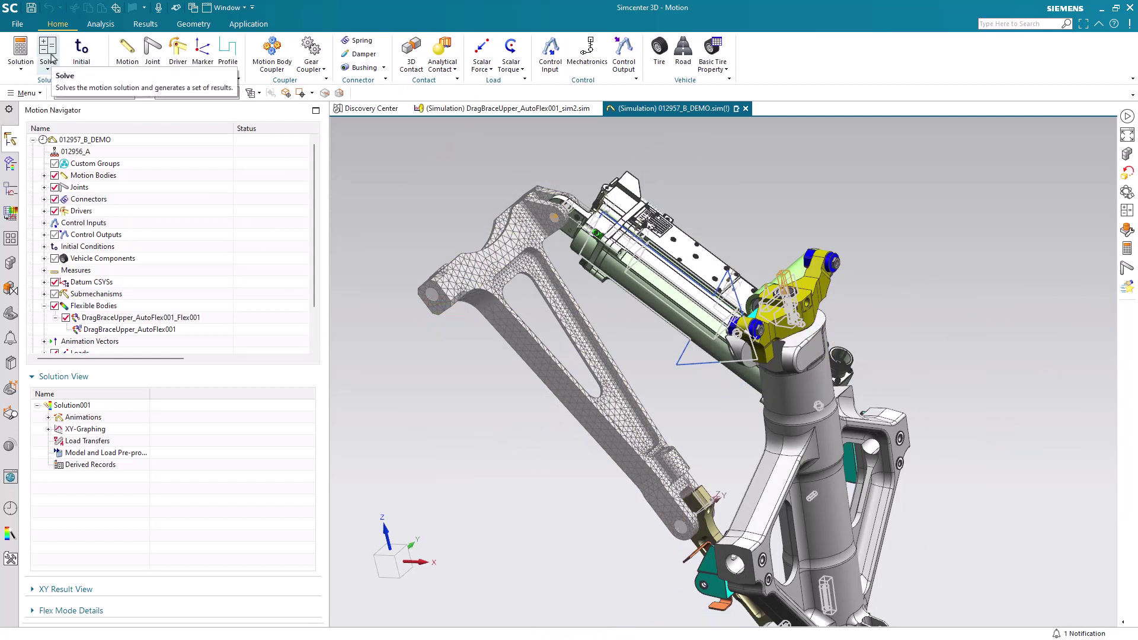
# Step: Play the drag brace's von Mises stress animation through 5.00 s, then end the playback
pyautogui.click(144, 26)
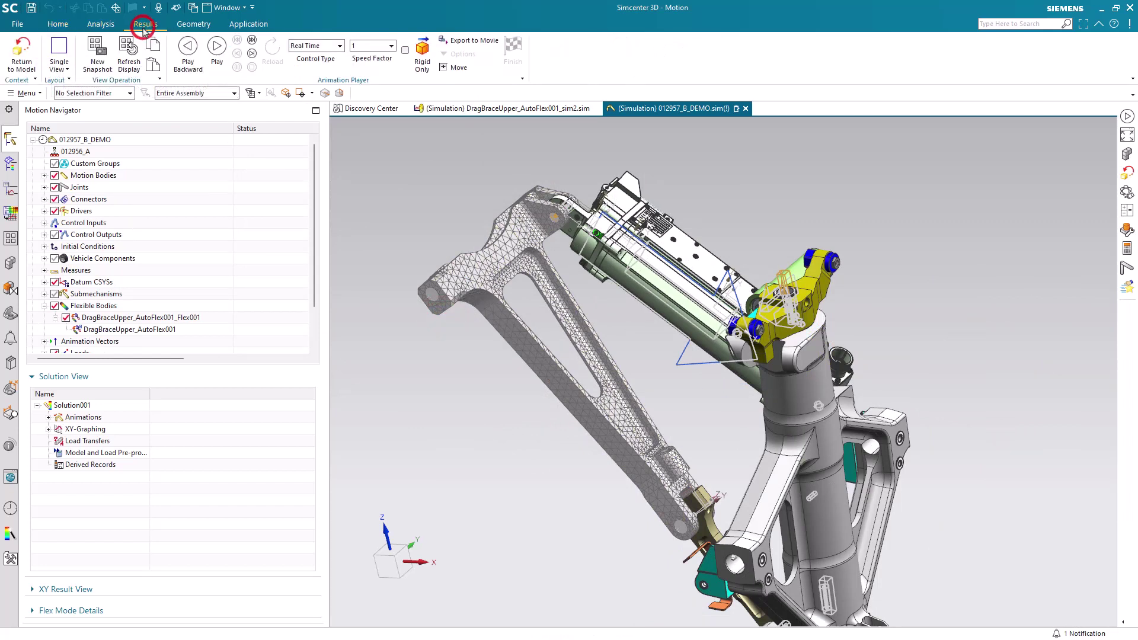
pyautogui.click(217, 46)
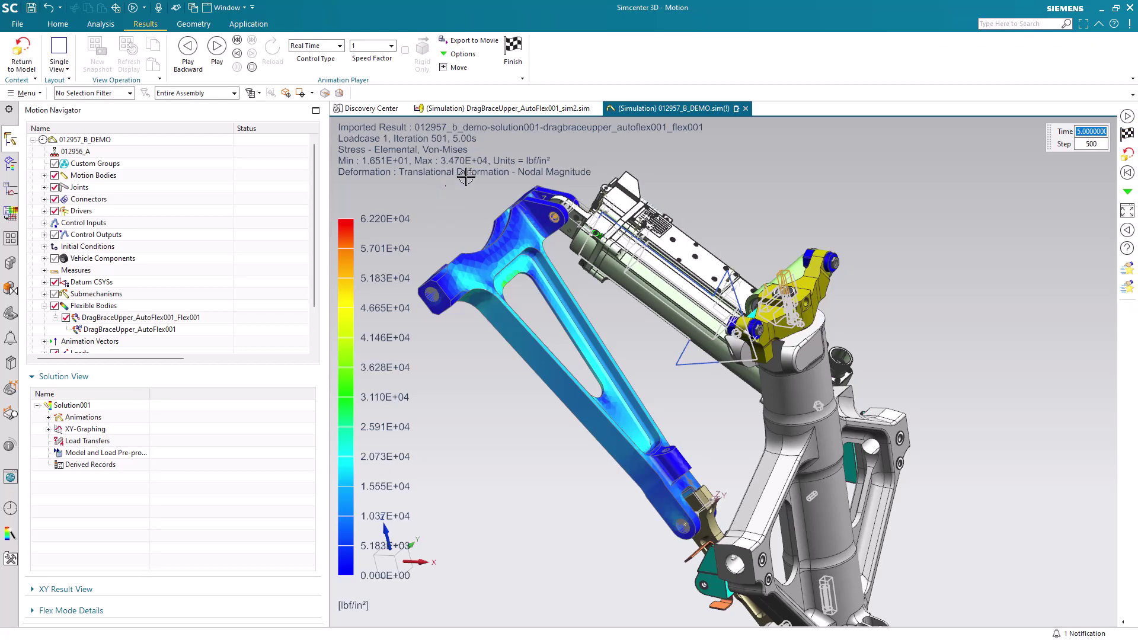
pyautogui.click(512, 51)
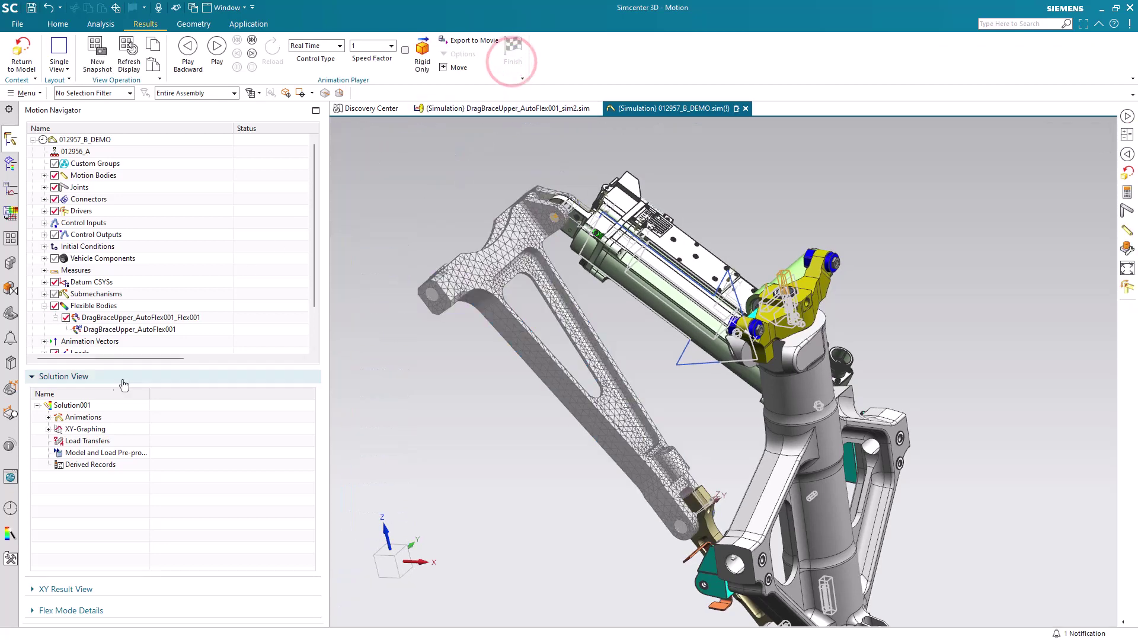
# Step: Create a quick load transfer from the DragBraceUpper body in the Default Animation
pyautogui.click(48, 416)
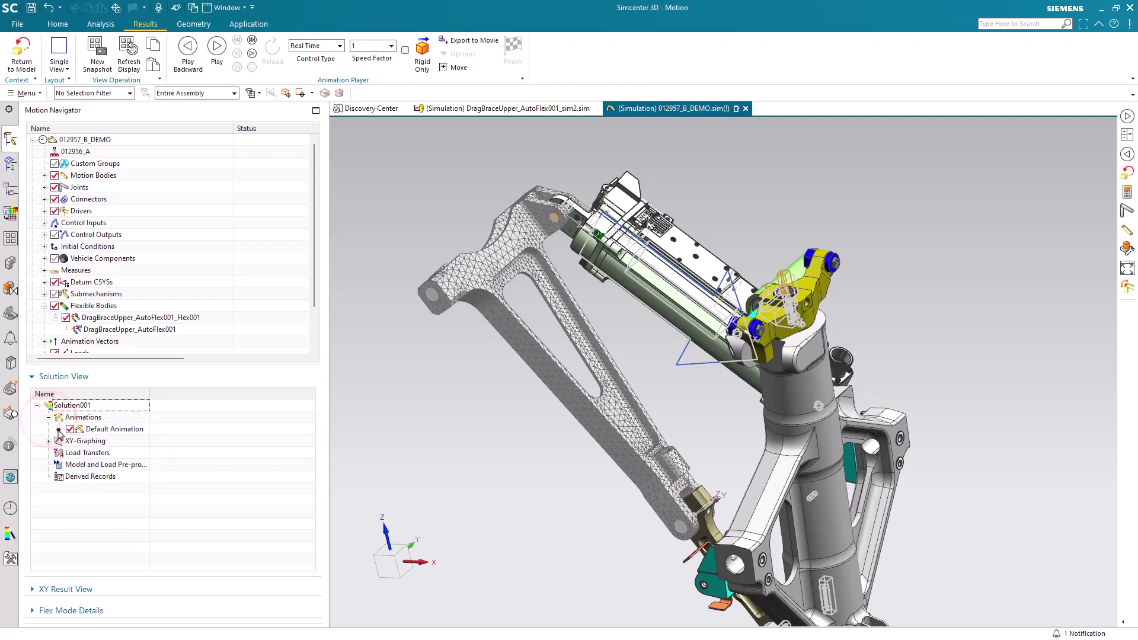
pyautogui.click(60, 429)
pyautogui.rightClick(112, 454)
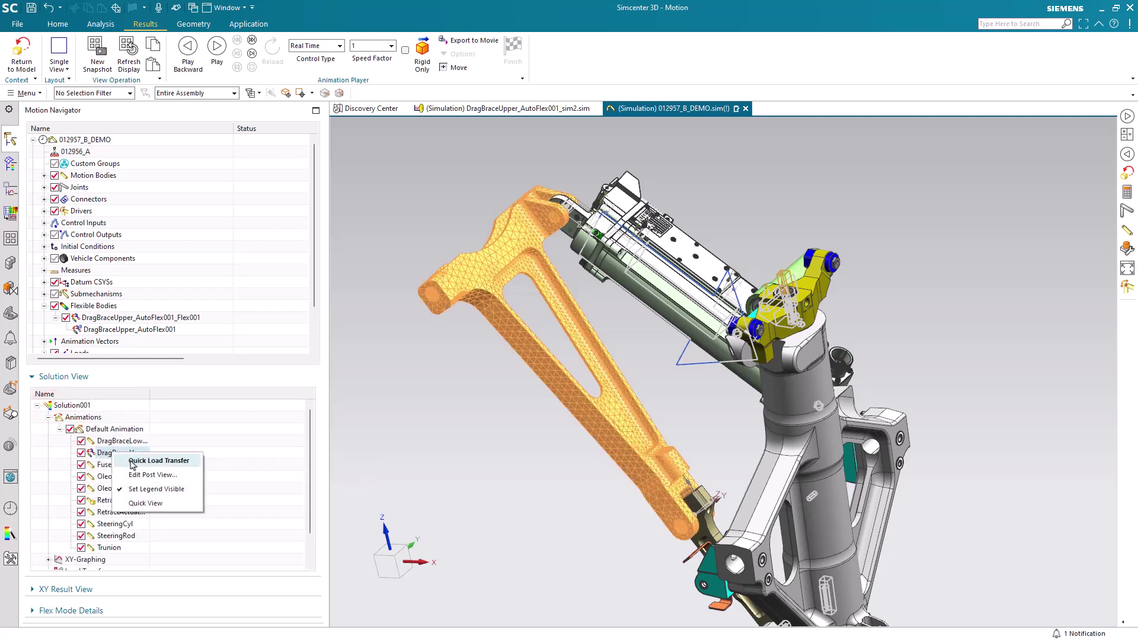
pyautogui.click(131, 462)
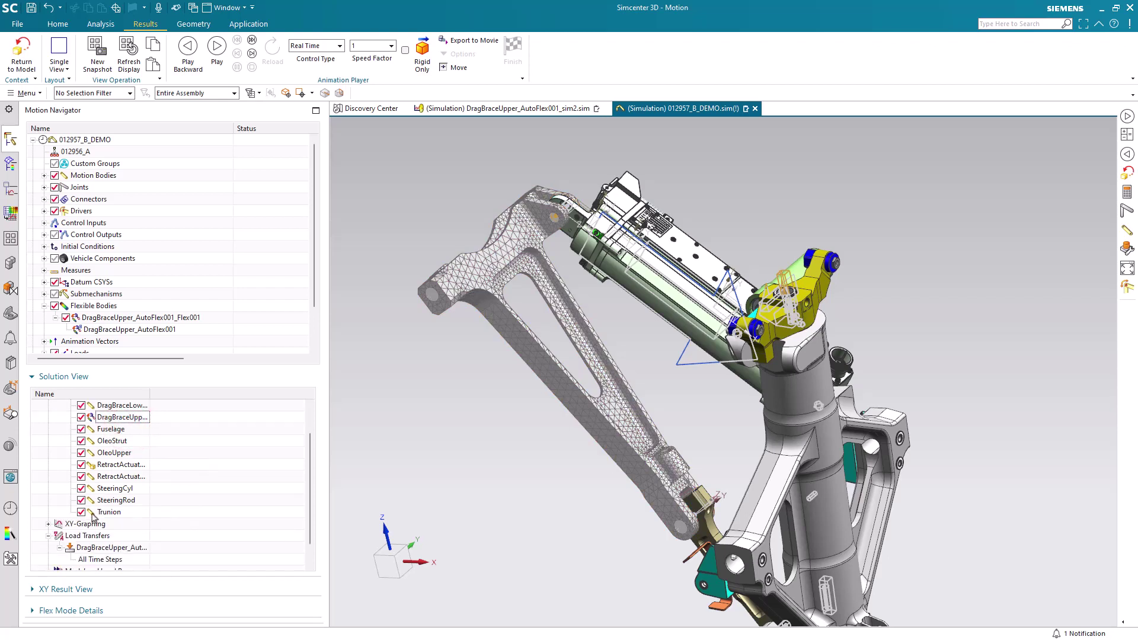
# Step: Check the new load transfer entry and bring up the DragBraceUpper_AutoFlex001 flex body's options
pyautogui.click(72, 535)
pyautogui.scroll(-1, 95, 537)
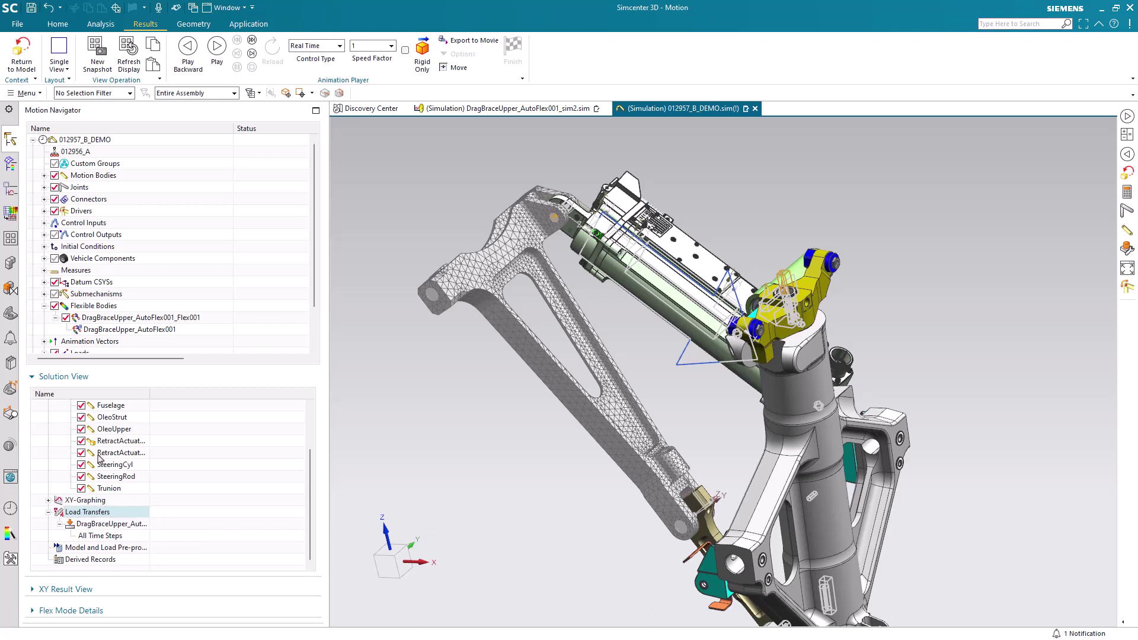
pyautogui.rightClick(112, 330)
# Step: Open the flex body's simulation file and make layer 11 the work layer
pyautogui.click(137, 349)
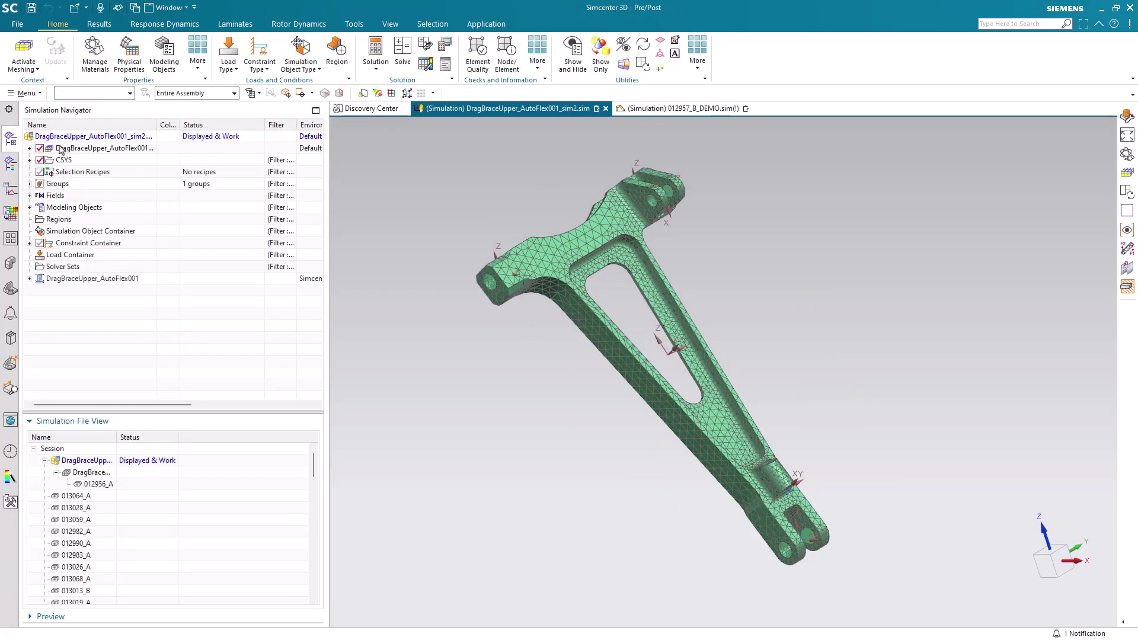
pyautogui.click(26, 94)
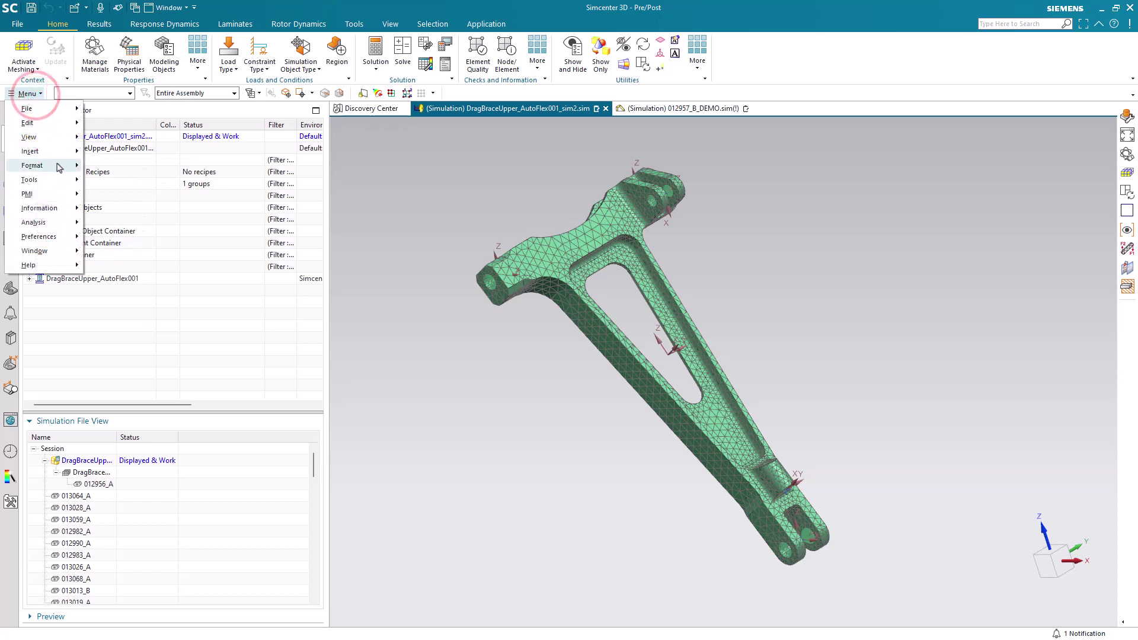
pyautogui.click(61, 162)
pyautogui.click(99, 169)
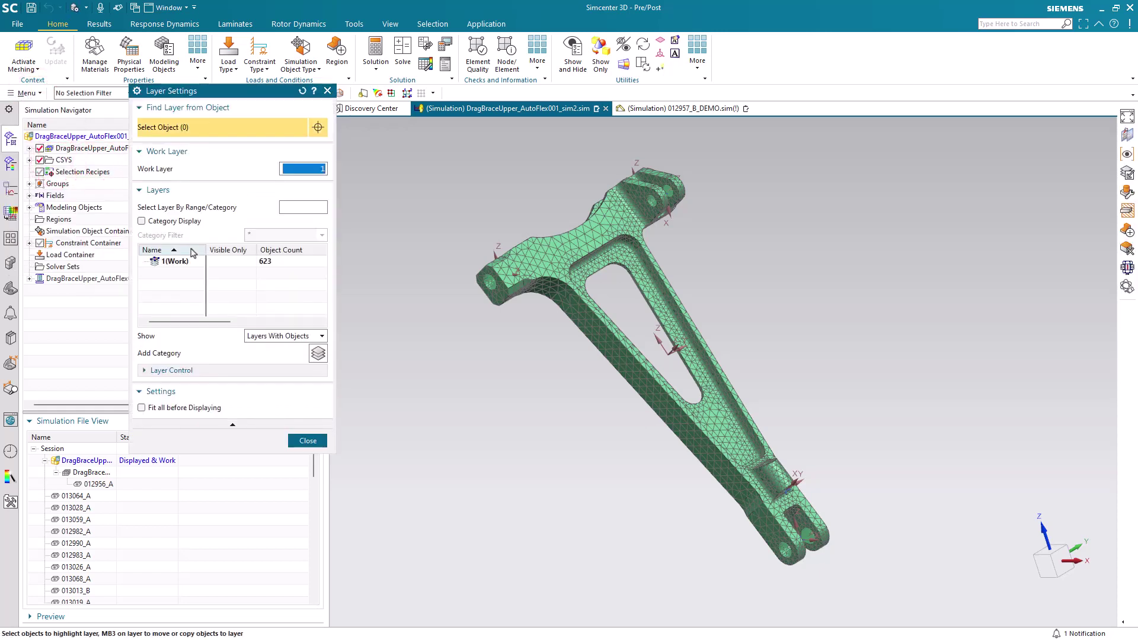
pyautogui.press('Return')
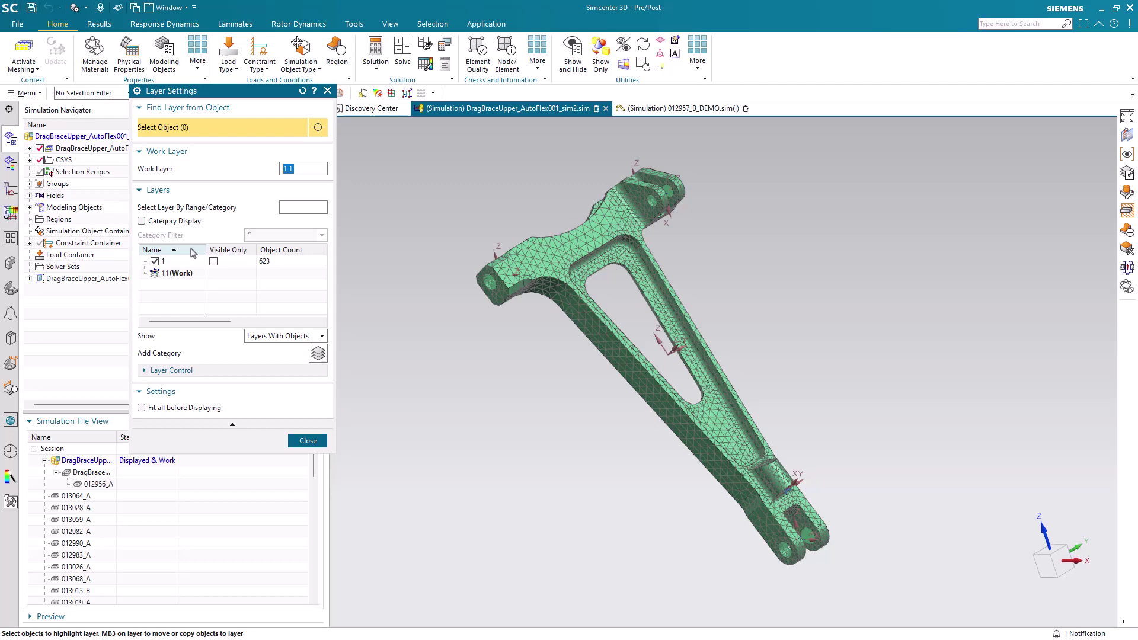
pyautogui.click(313, 442)
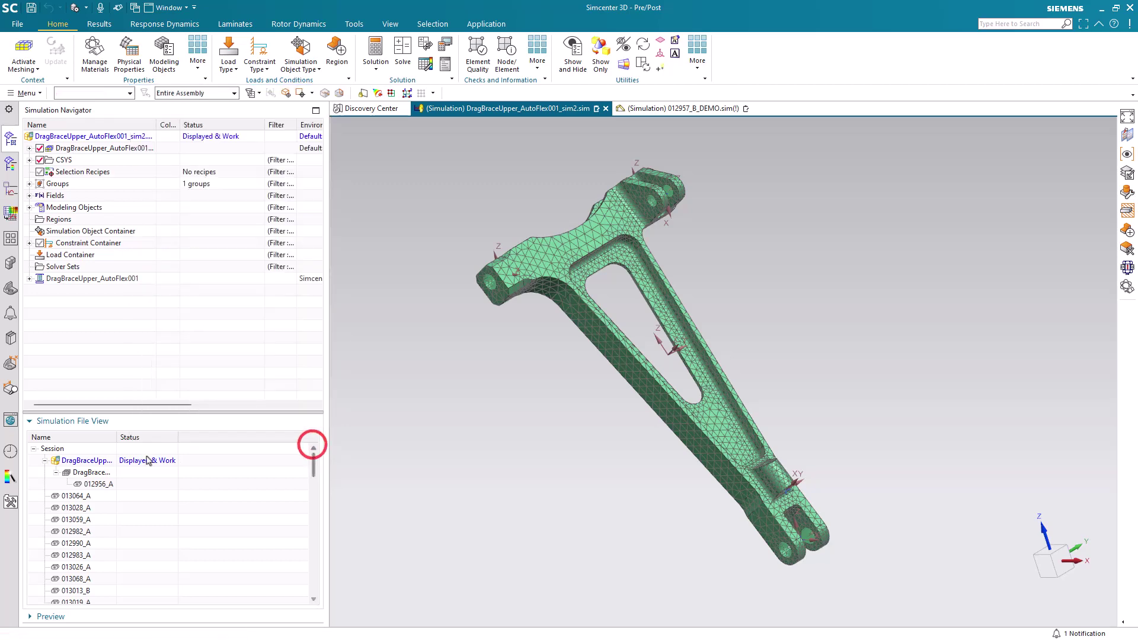
# Step: Set layer 11 as the work layer in the drag brace FEM file, then display sim2 again
pyautogui.doubleClick(83, 473)
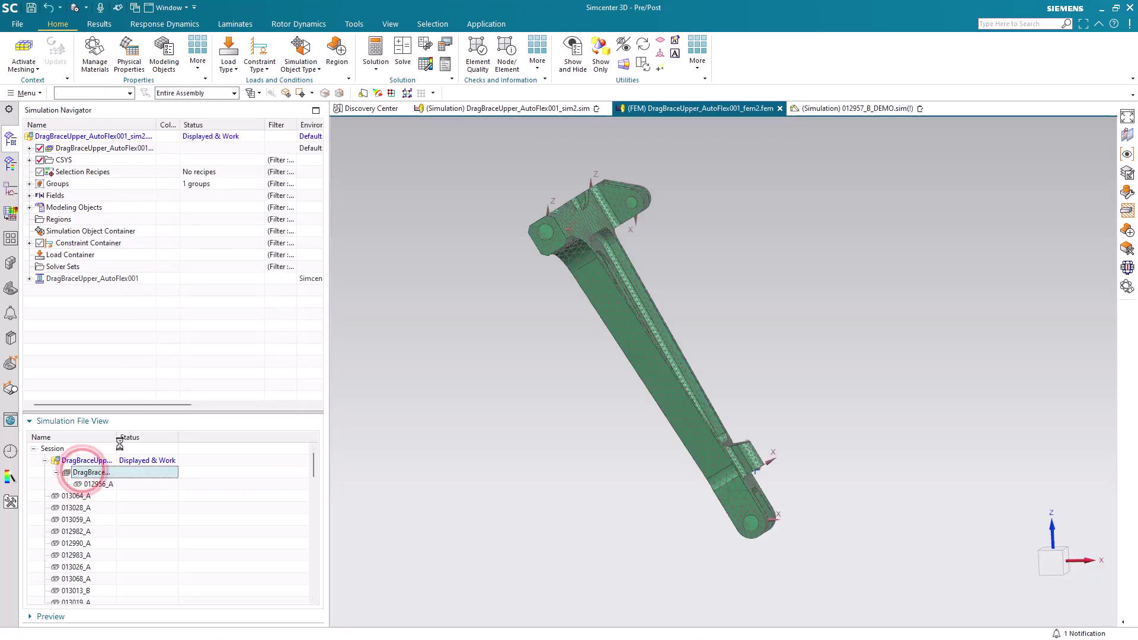
pyautogui.doubleClick(116, 439)
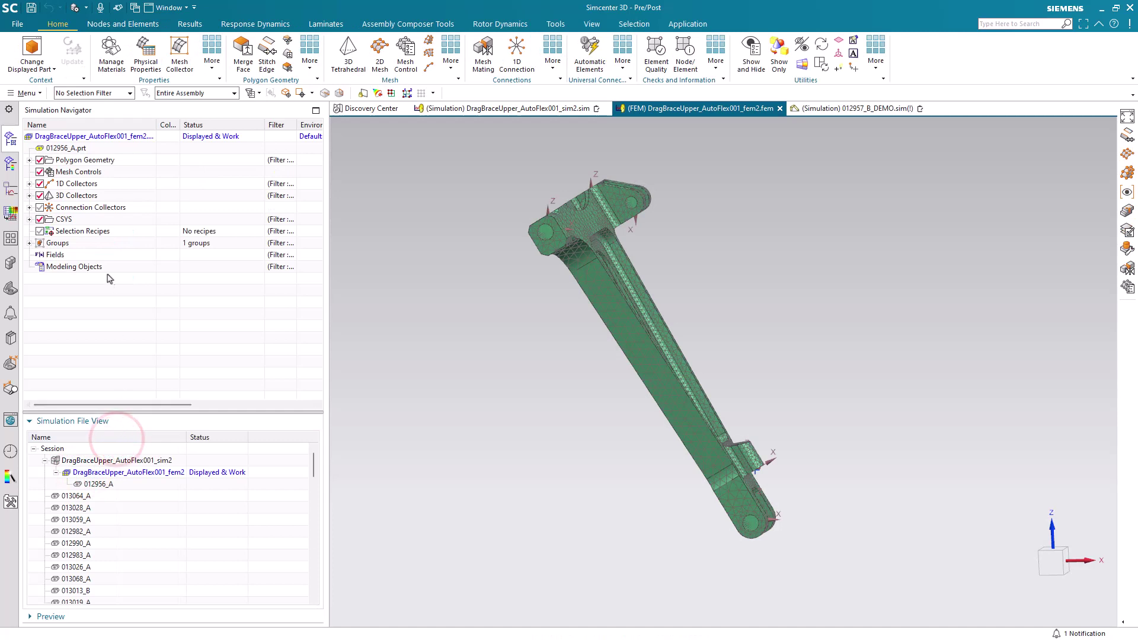
pyautogui.click(27, 93)
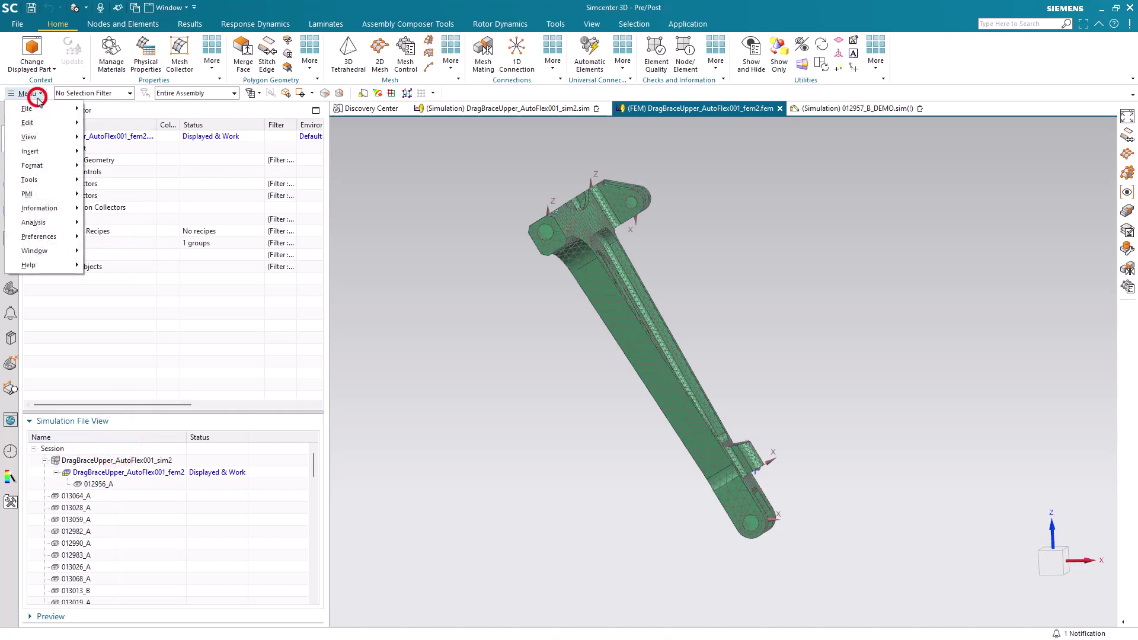
pyautogui.click(54, 165)
pyautogui.click(96, 167)
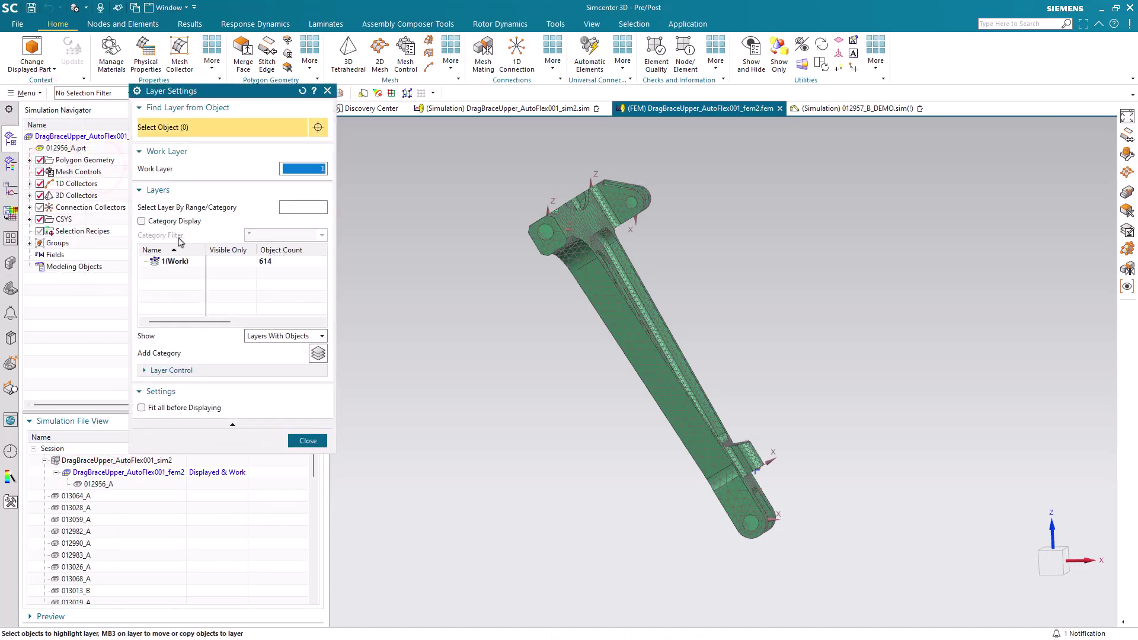
pyautogui.press('Return')
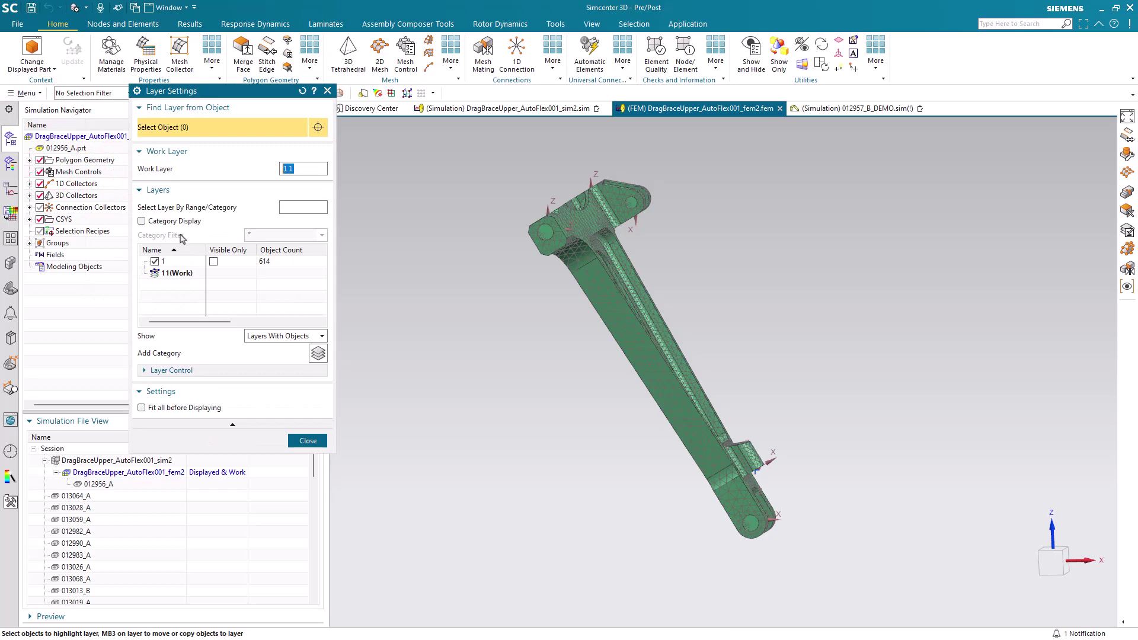
pyautogui.click(302, 441)
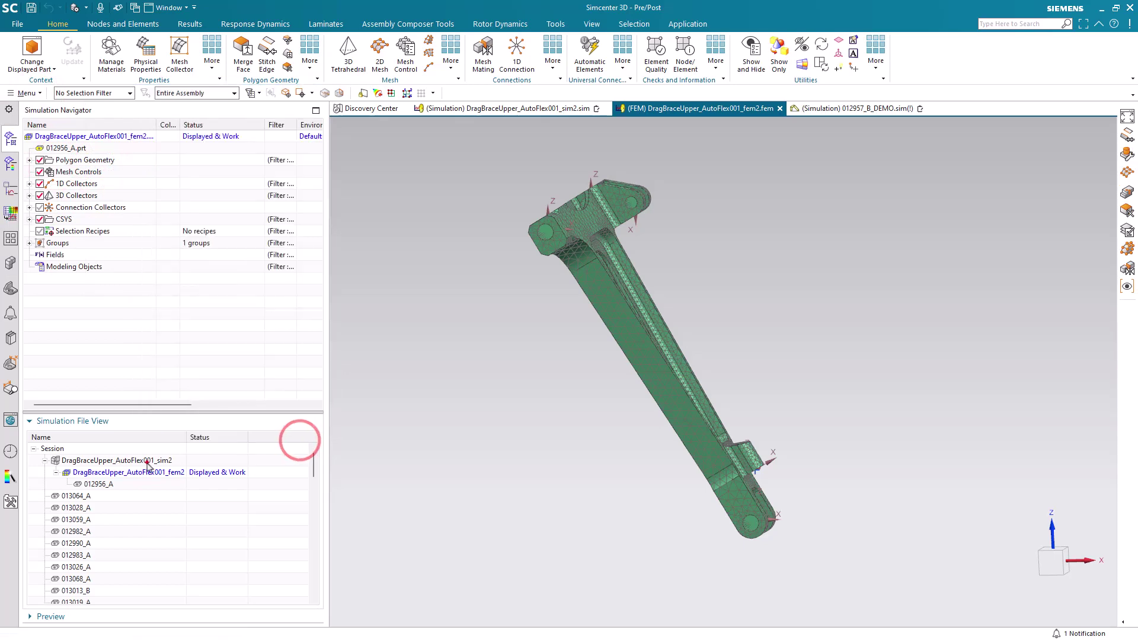
pyautogui.doubleClick(147, 461)
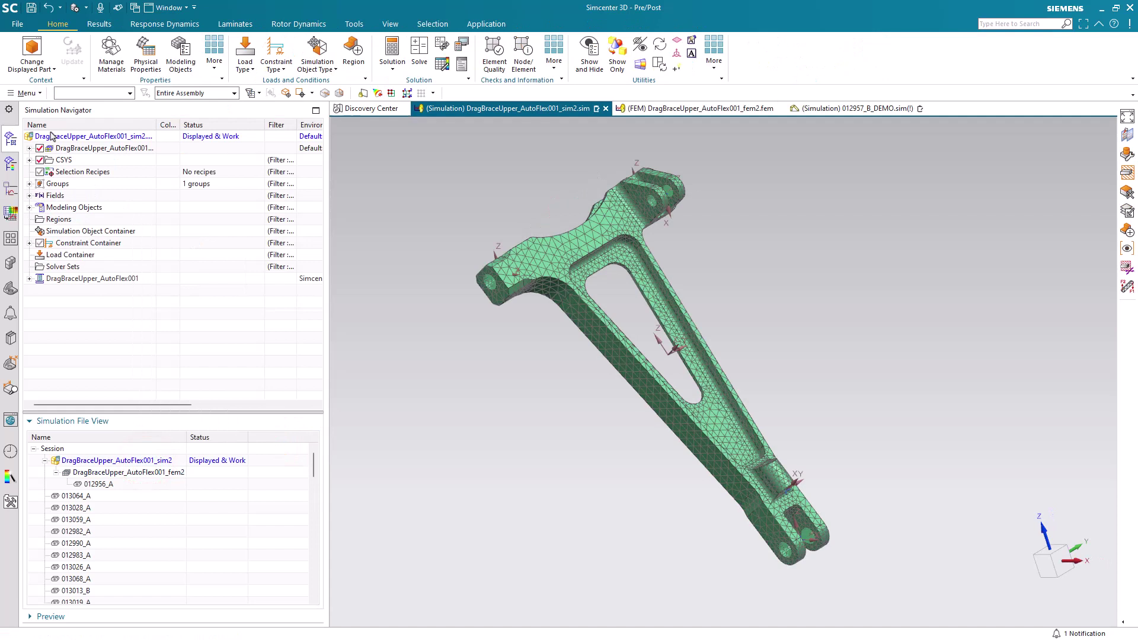
# Step: Import motion loads for the motion body from 012957_B_DEMO.sim into sim2
pyautogui.click(30, 94)
pyautogui.click(29, 109)
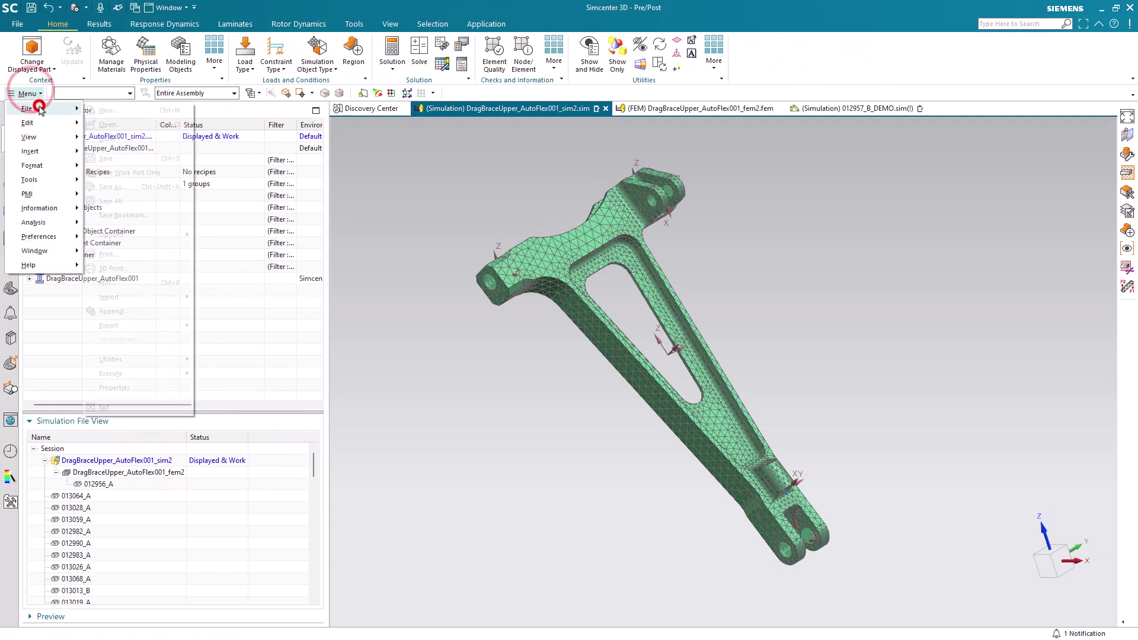
pyautogui.click(134, 297)
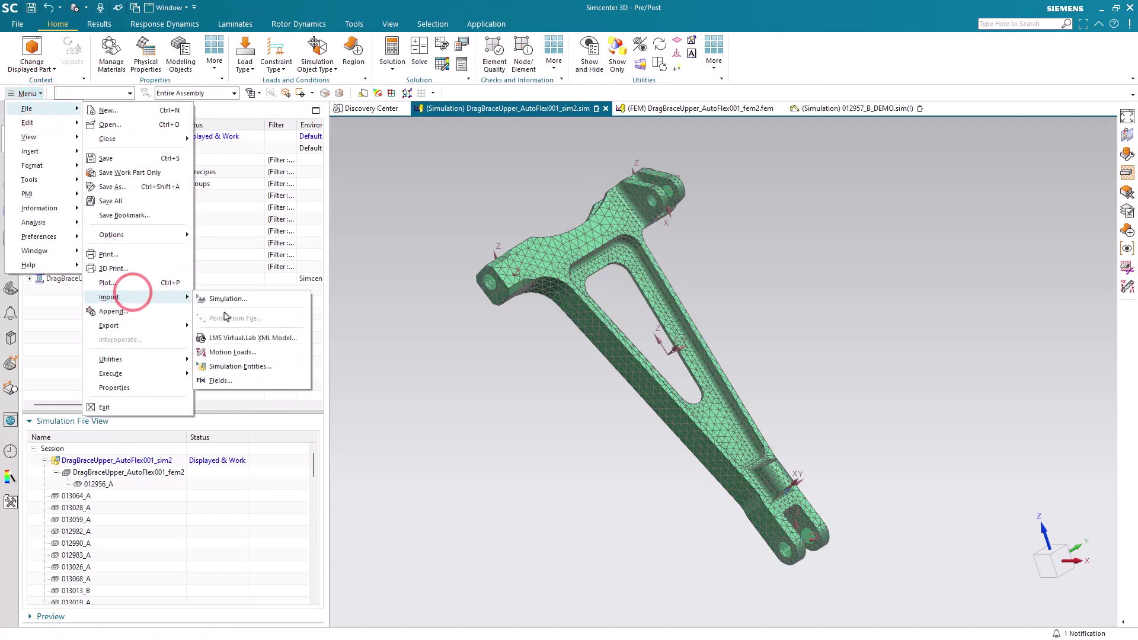
pyautogui.click(242, 353)
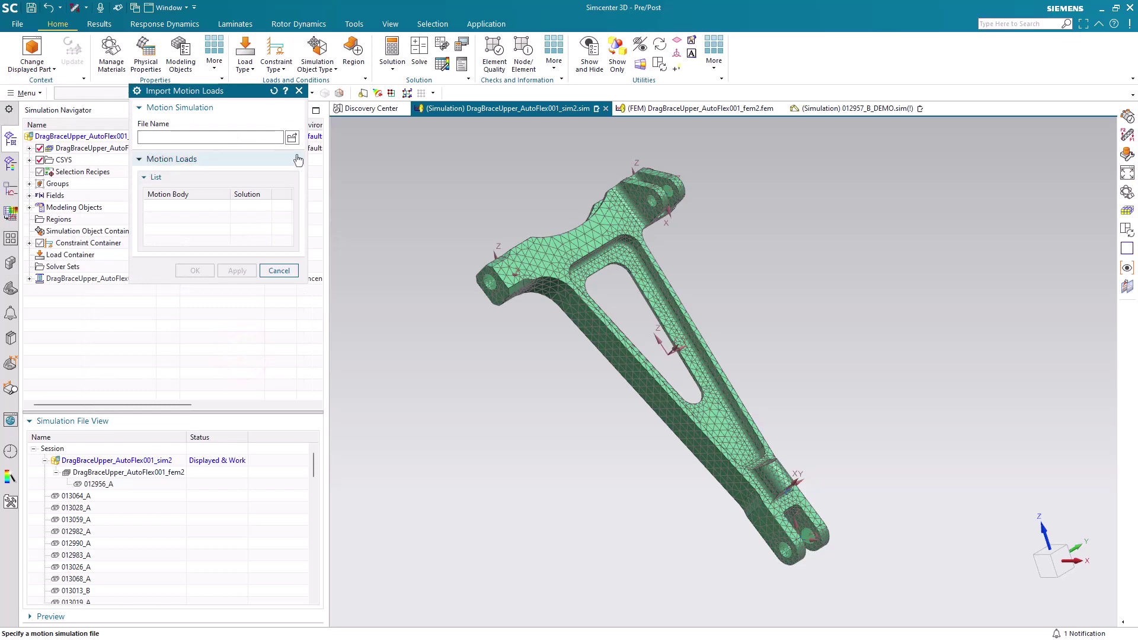
pyautogui.click(292, 137)
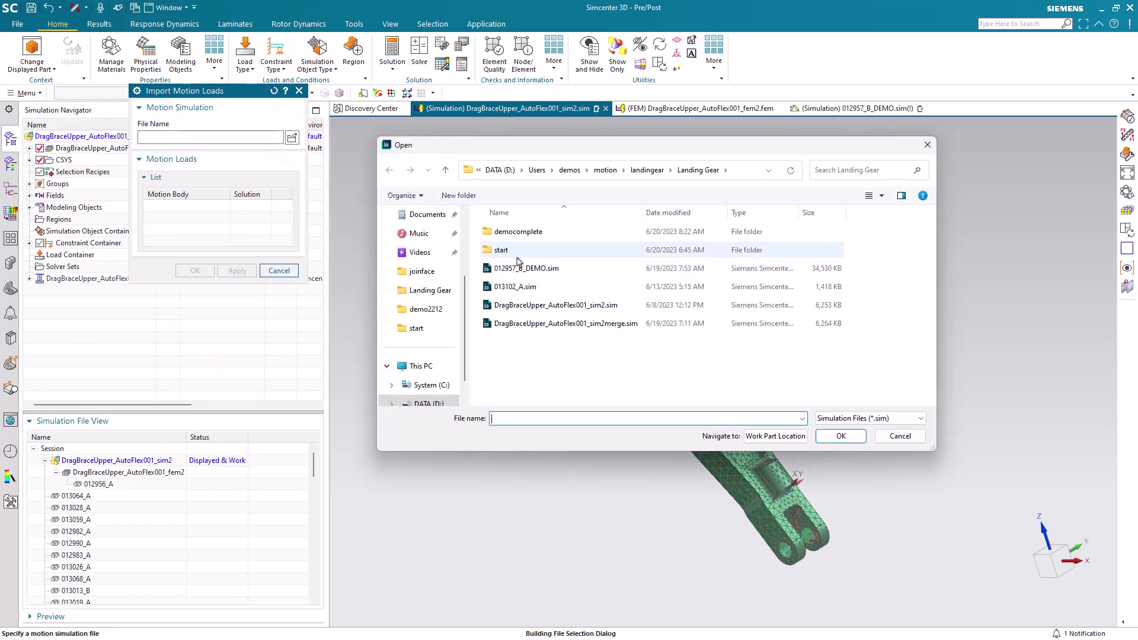
pyautogui.click(524, 270)
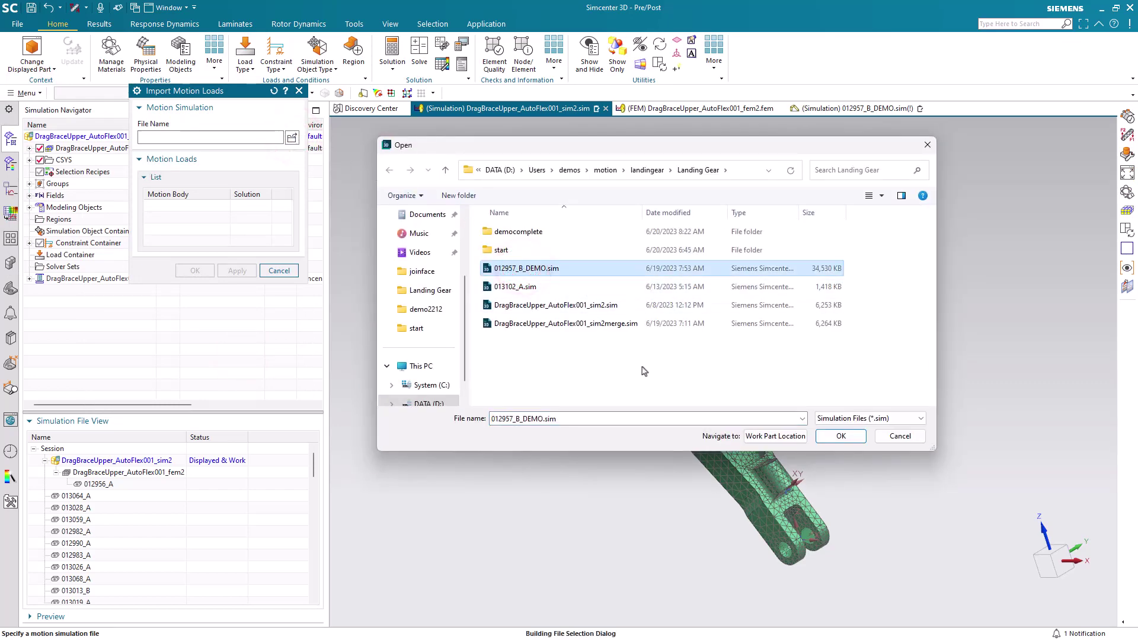
pyautogui.click(840, 436)
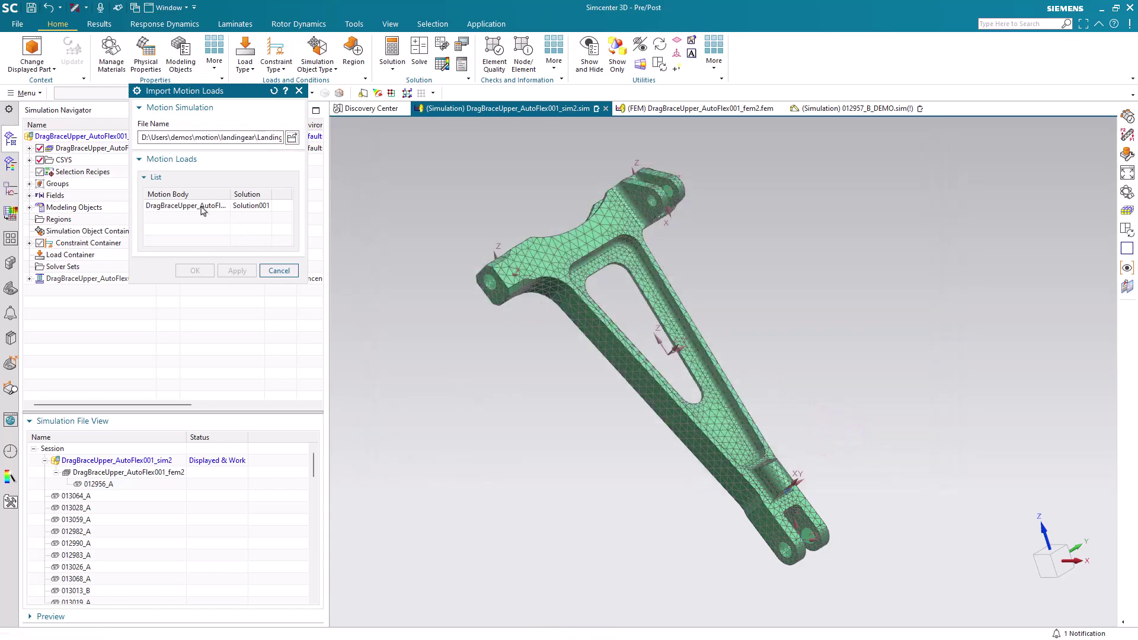
pyautogui.click(202, 207)
pyautogui.click(196, 270)
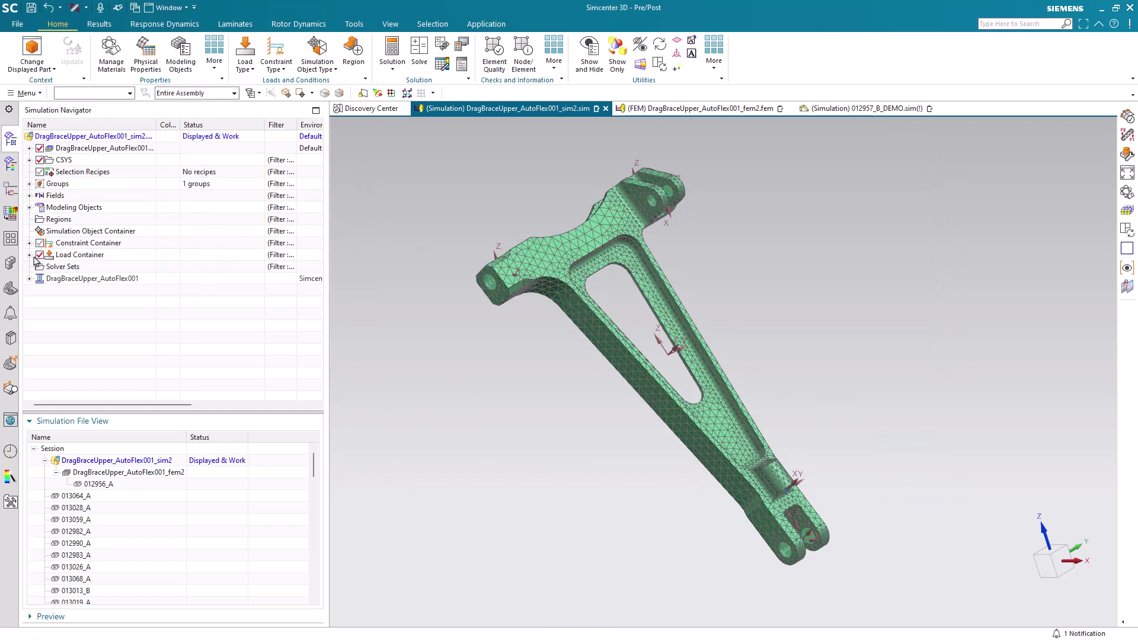
# Step: Review the imported loads in the Load Container and make fem2 the work part
pyautogui.click(29, 255)
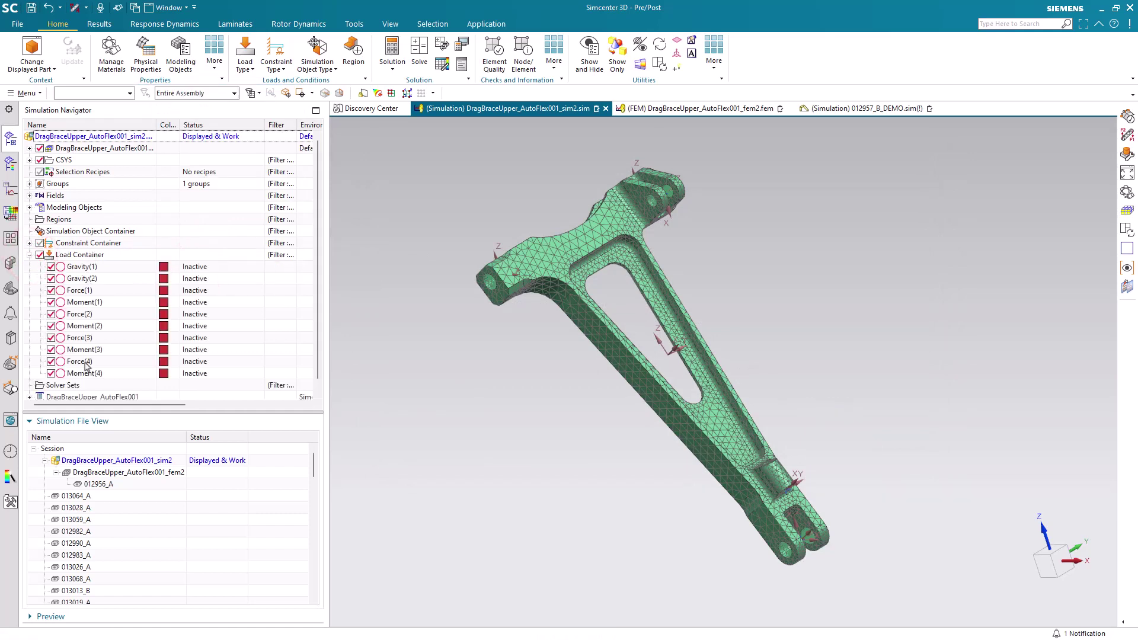
pyautogui.scroll(-1, 87, 367)
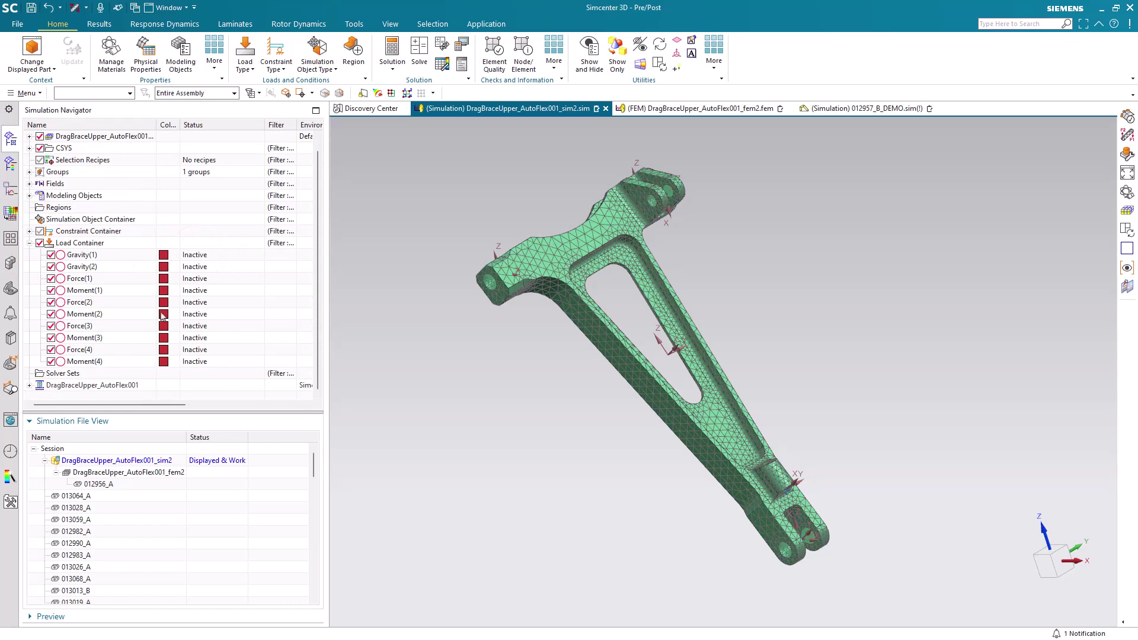
pyautogui.doubleClick(108, 474)
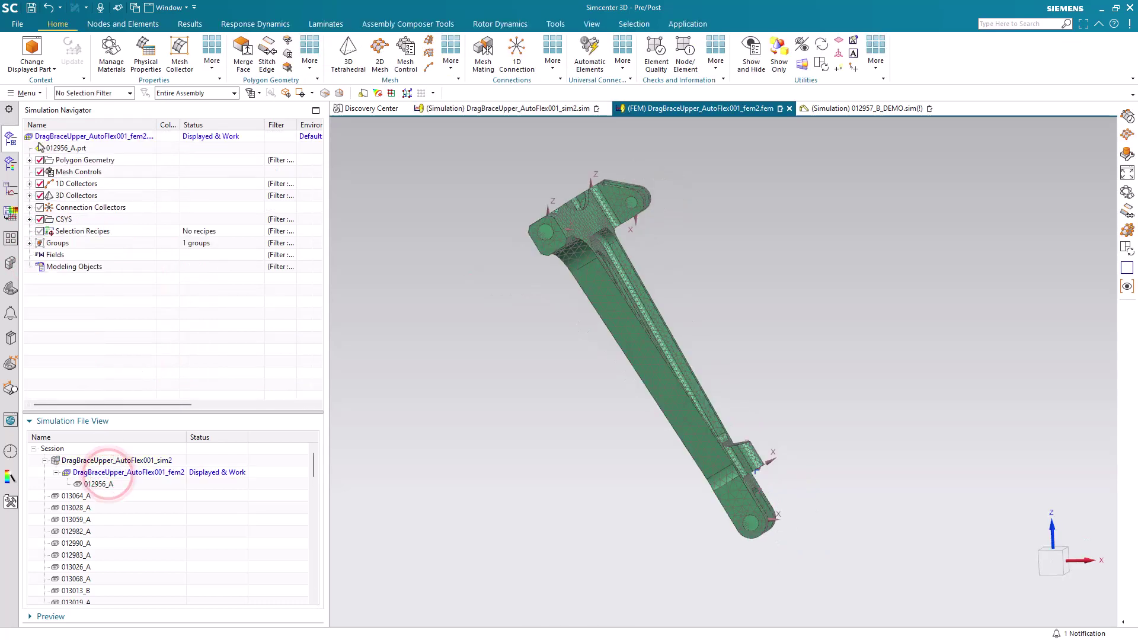
# Step: Hide layer 1 so the fem2 mesh disappears
pyautogui.click(30, 94)
pyautogui.click(56, 163)
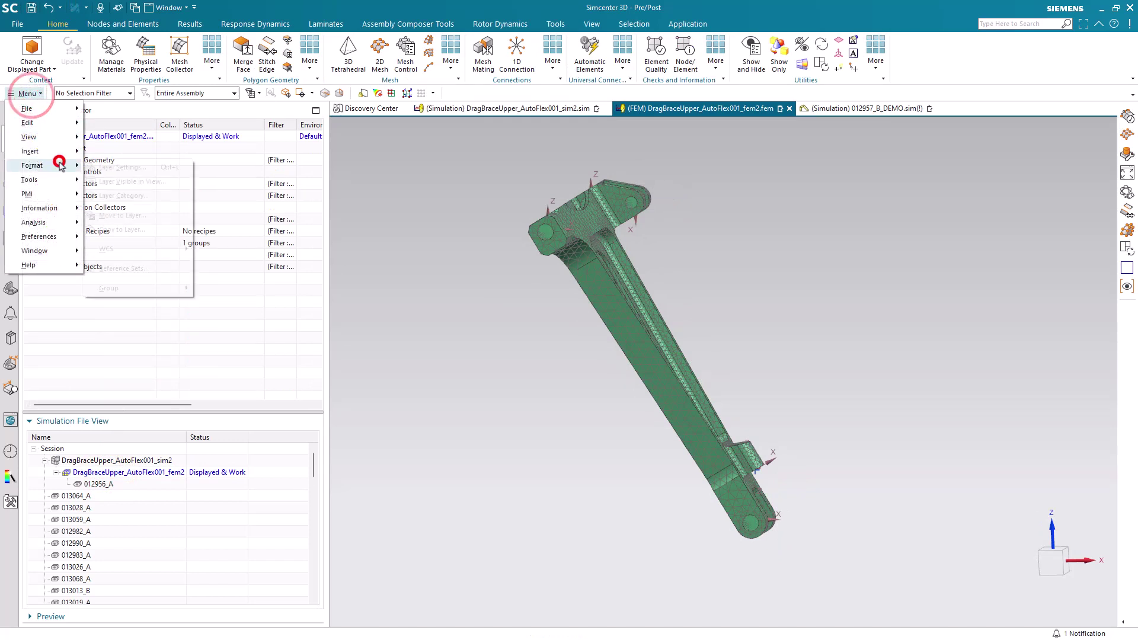
pyautogui.click(106, 165)
pyautogui.click(154, 261)
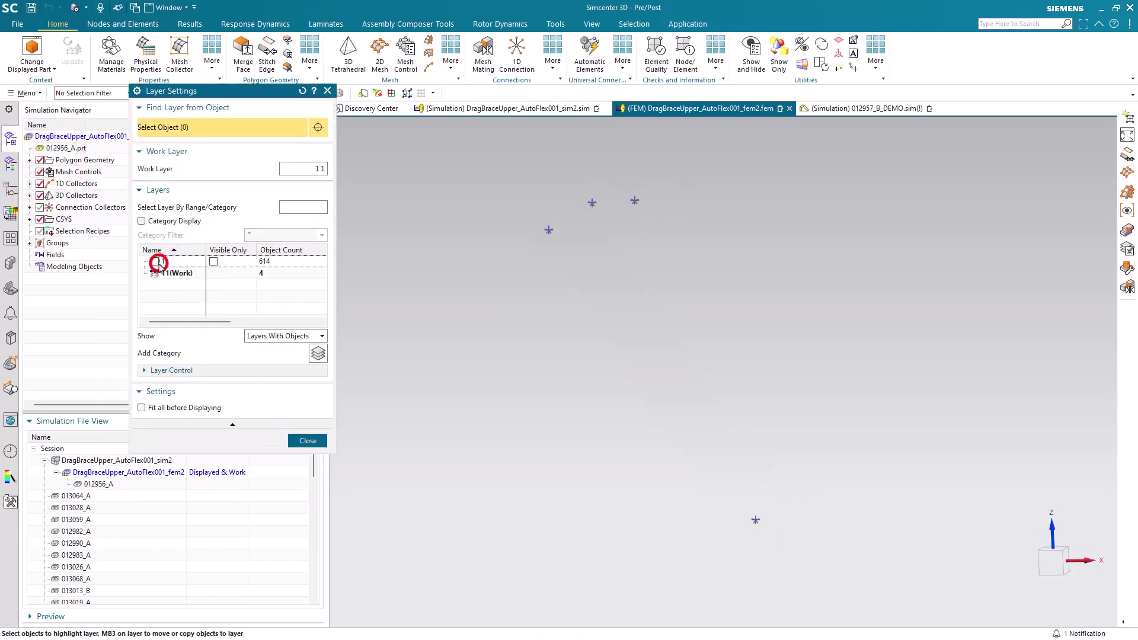
pyautogui.click(307, 440)
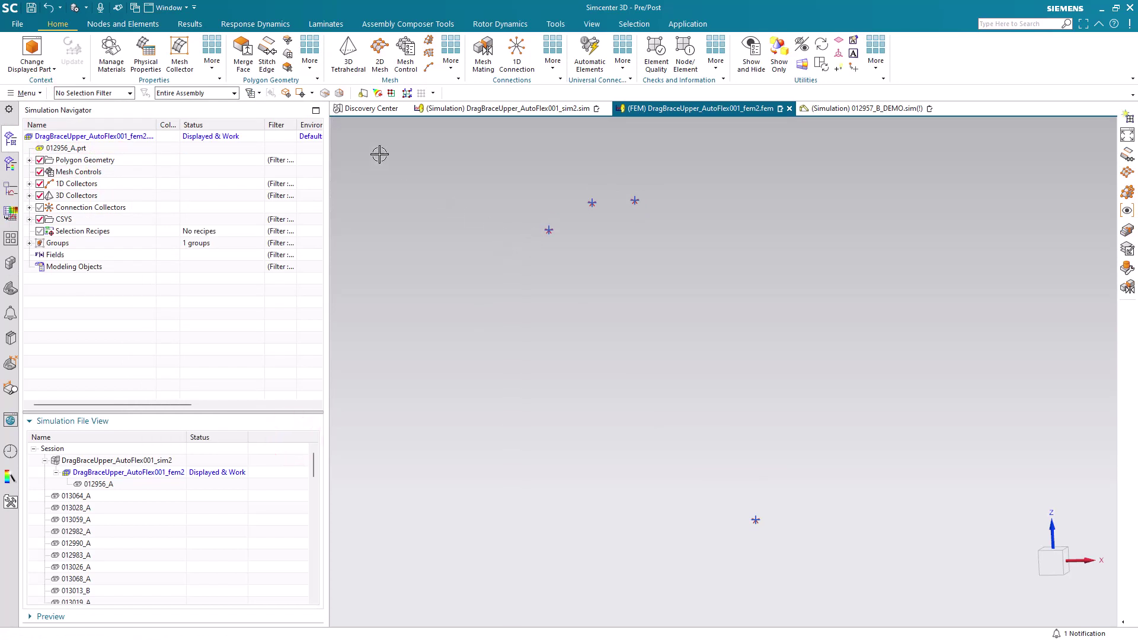
# Step: Create 0D CONM2 concentrated-mass elements on the four standalone nodes
pyautogui.click(153, 27)
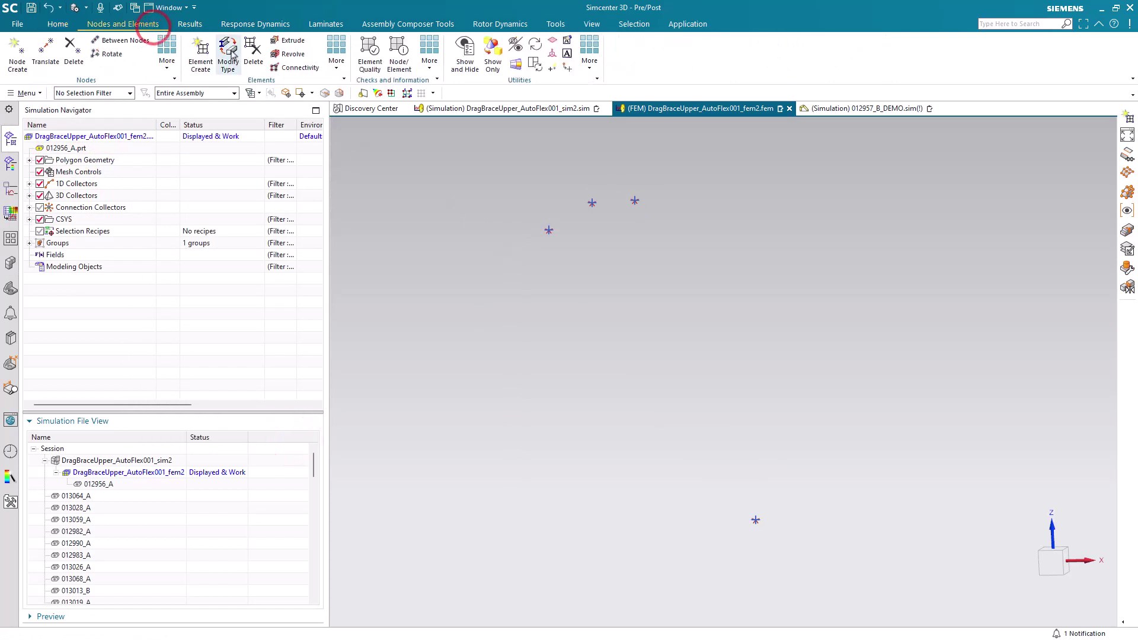
pyautogui.click(200, 55)
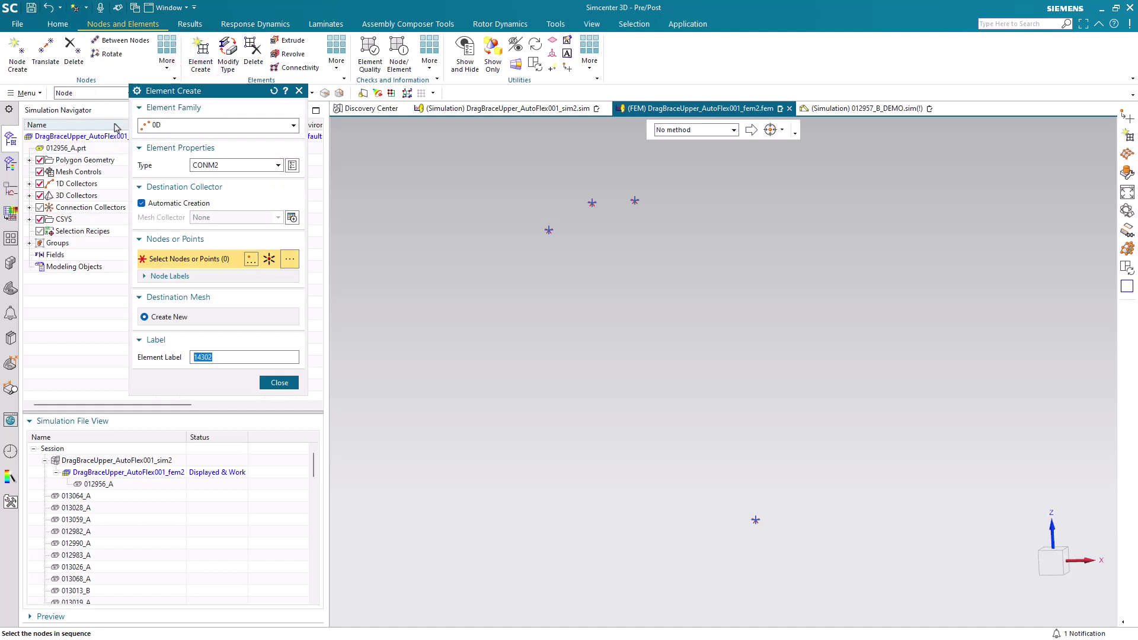
pyautogui.click(90, 92)
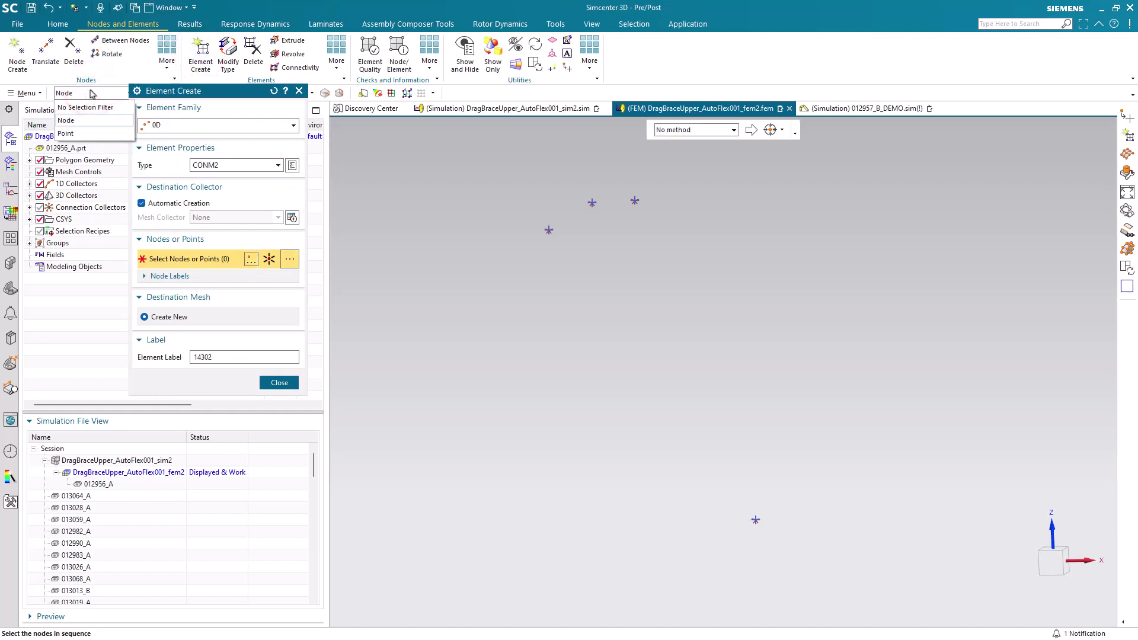
pyautogui.click(91, 93)
pyautogui.moveTo(468, 156); pyautogui.dragTo(788, 537)
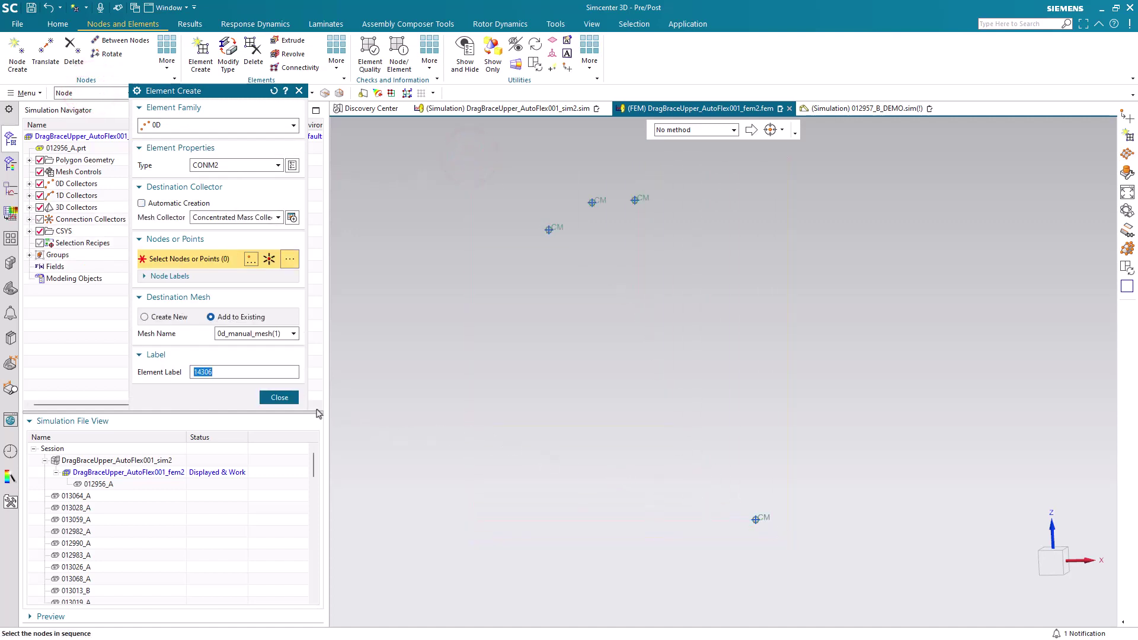
pyautogui.click(271, 397)
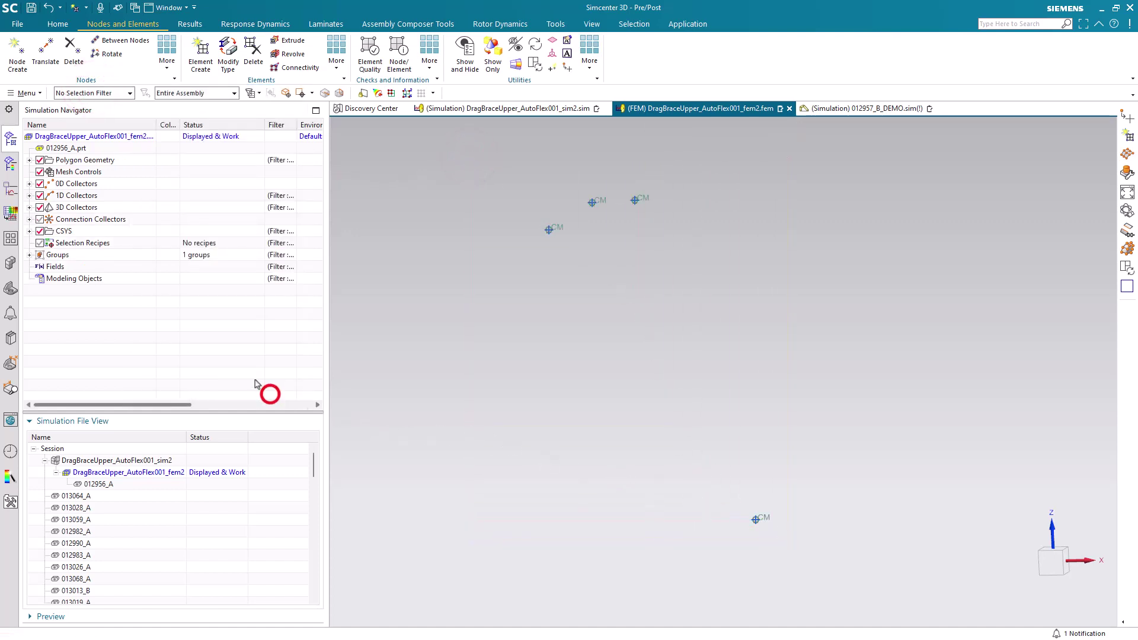
pyautogui.click(30, 184)
pyautogui.click(40, 196)
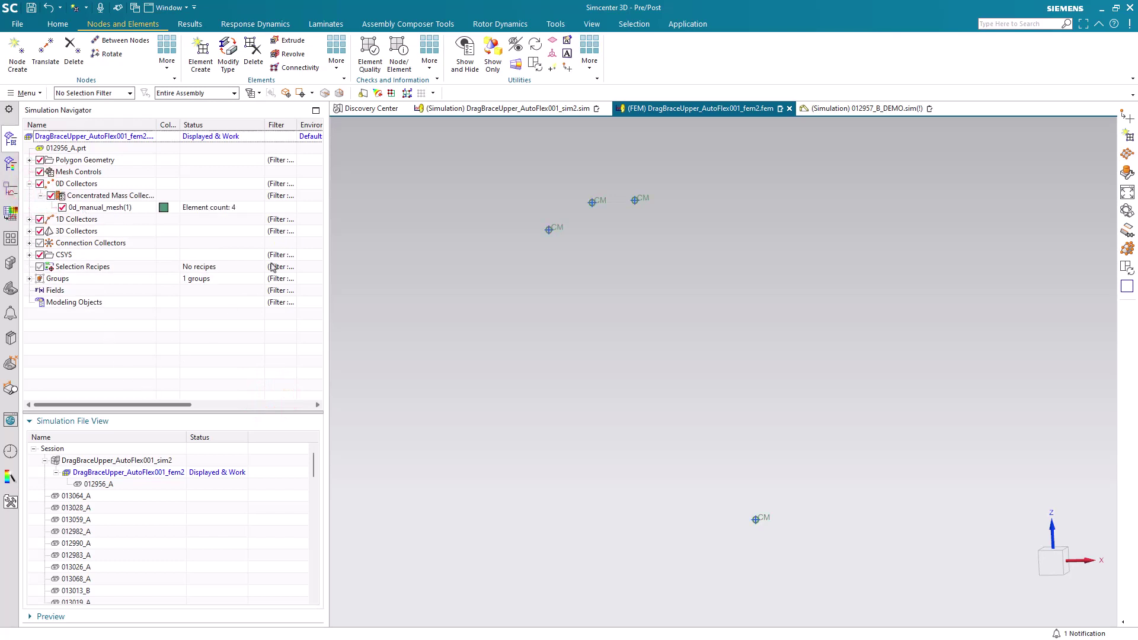
# Step: Show layer 1 again to bring the fem2 mesh back
pyautogui.click(430, 60)
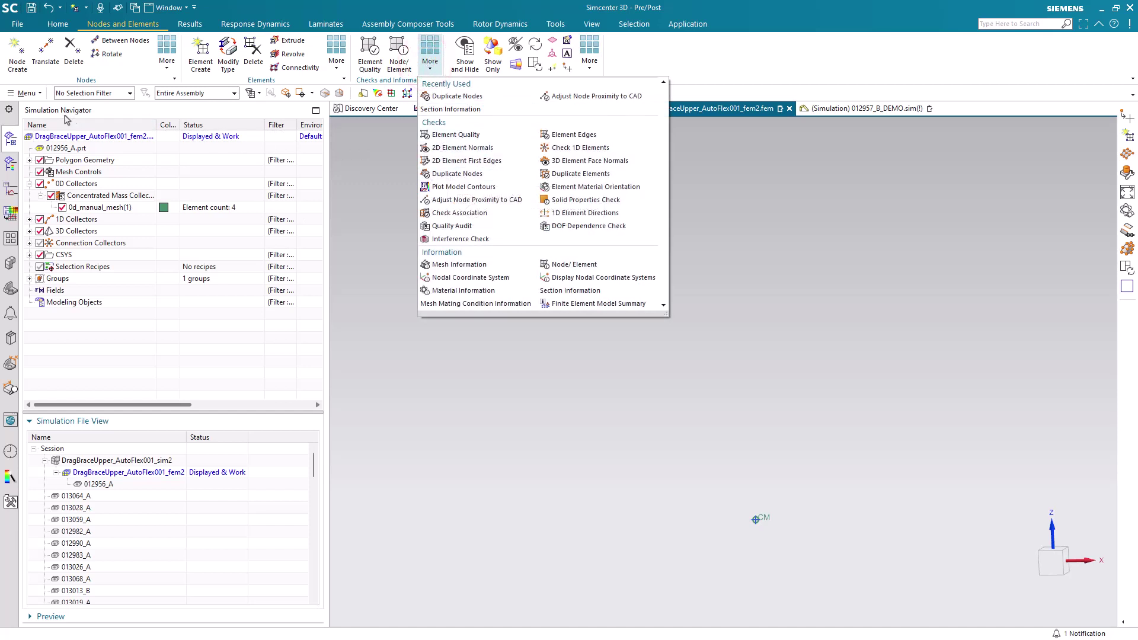
pyautogui.click(28, 95)
pyautogui.moveTo(53, 163)
pyautogui.click(100, 162)
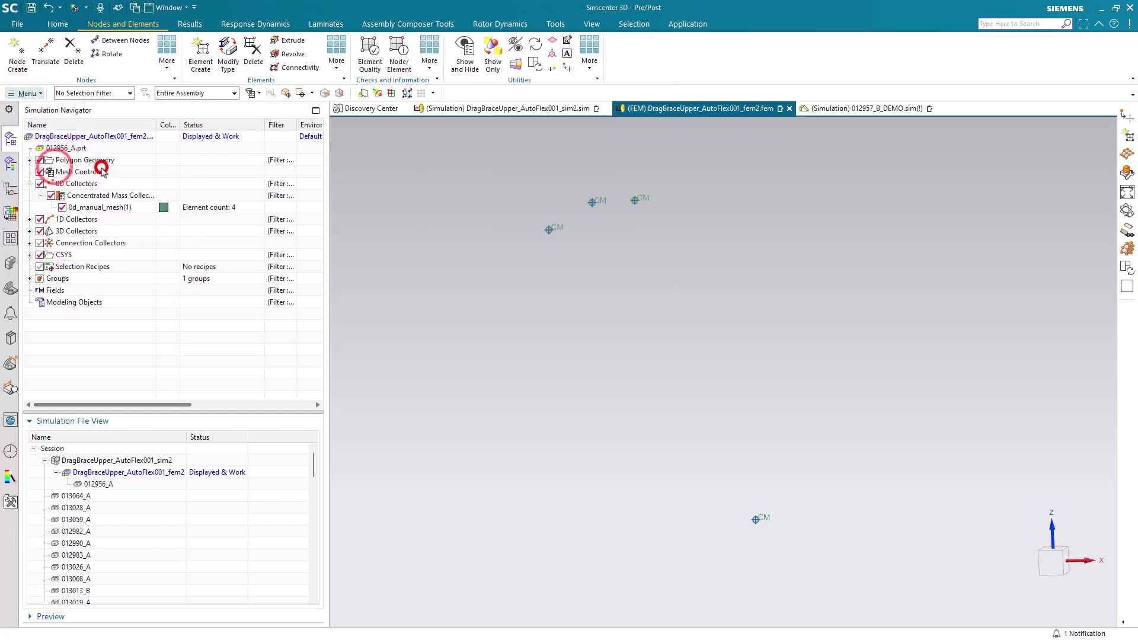
pyautogui.click(155, 261)
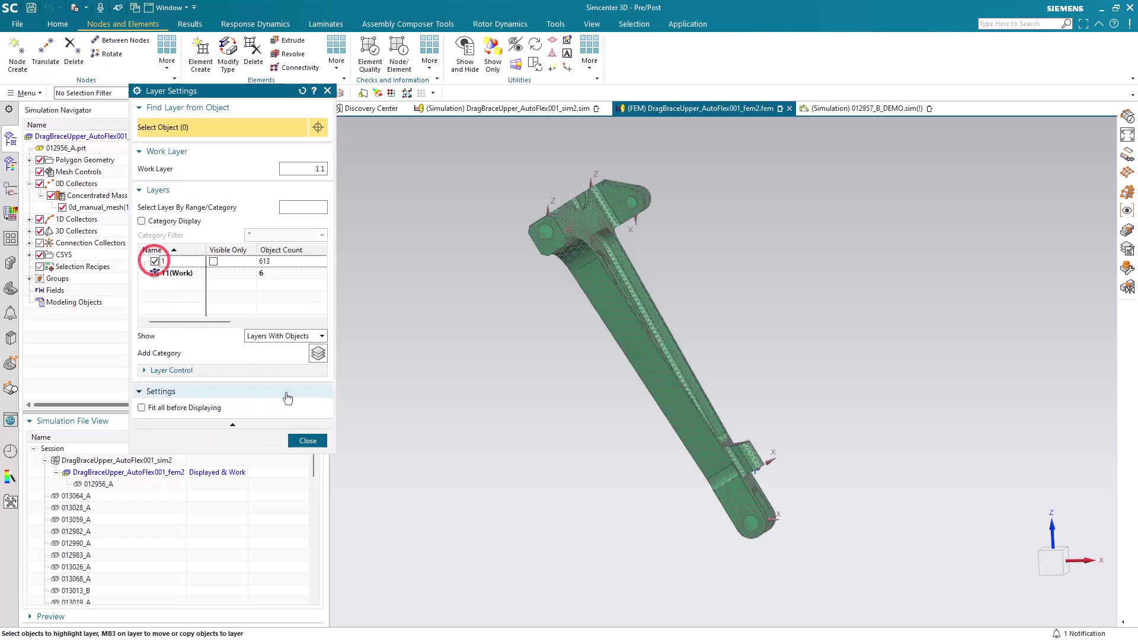
pyautogui.click(309, 440)
# Step: Merge duplicate nodes among all displayed nodes, retaining the higher node label
pyautogui.click(429, 59)
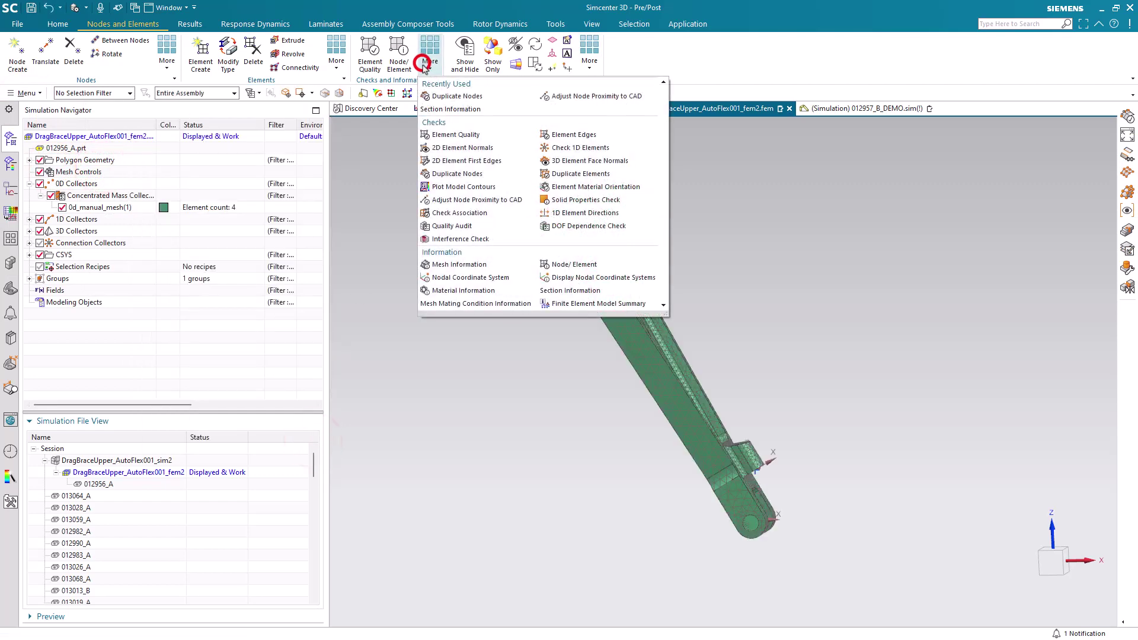
pyautogui.click(448, 175)
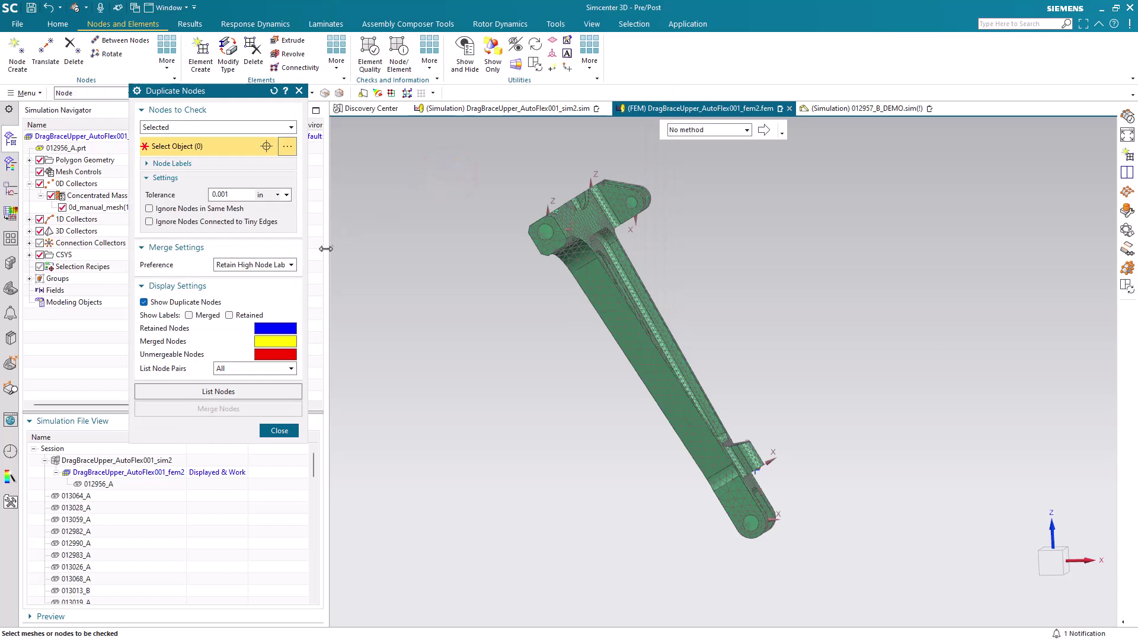
pyautogui.click(294, 265)
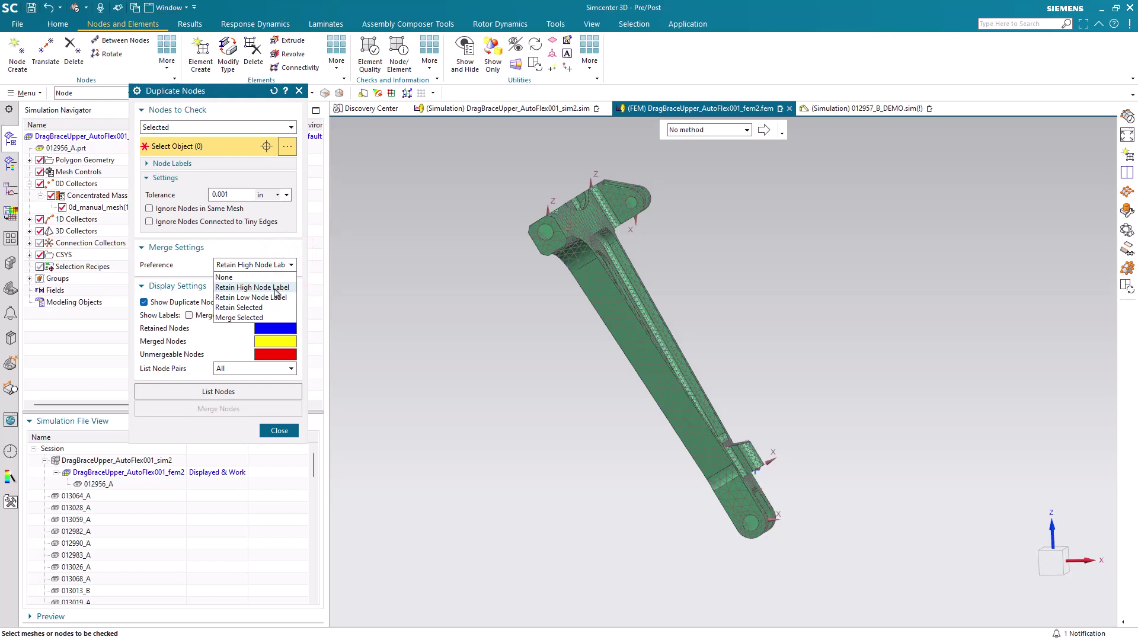
pyautogui.click(274, 289)
pyautogui.click(276, 128)
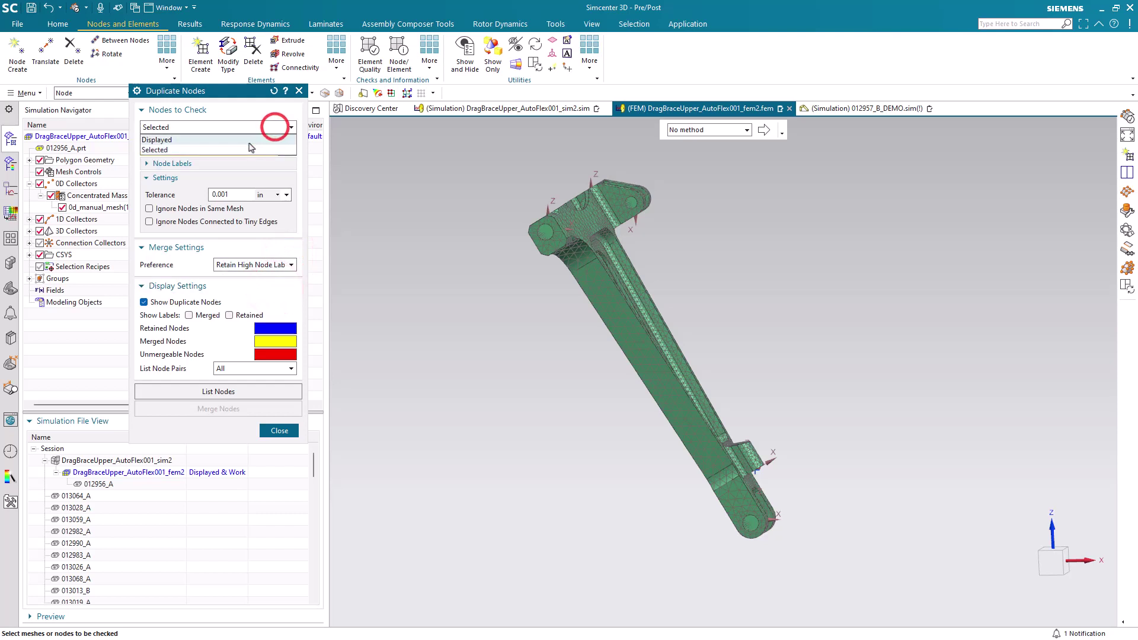
pyautogui.click(249, 140)
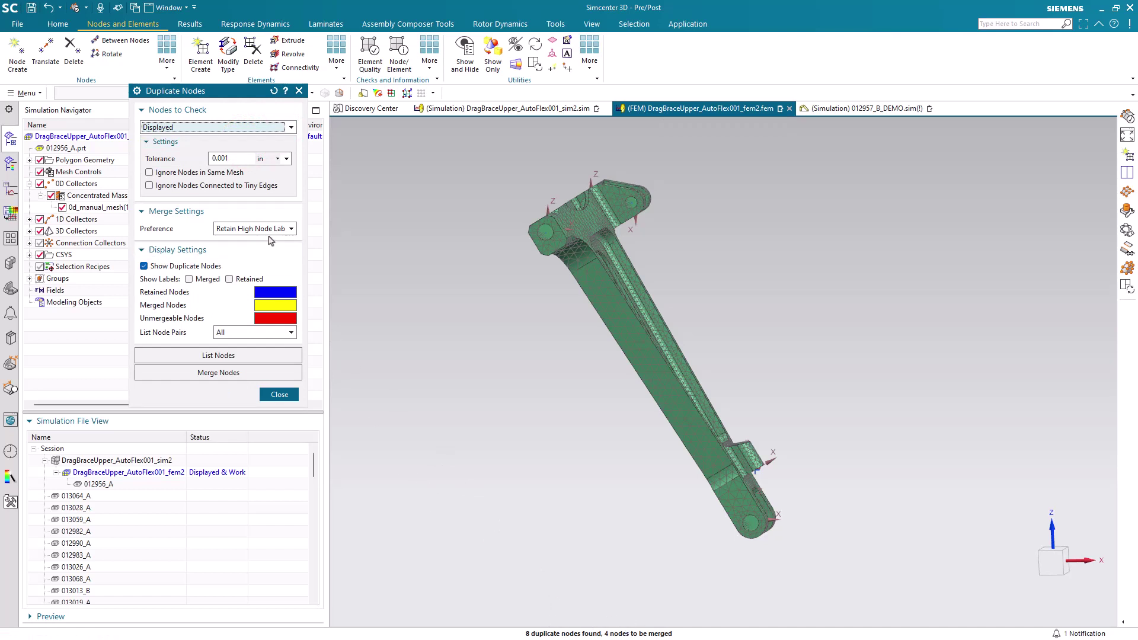
pyautogui.click(242, 374)
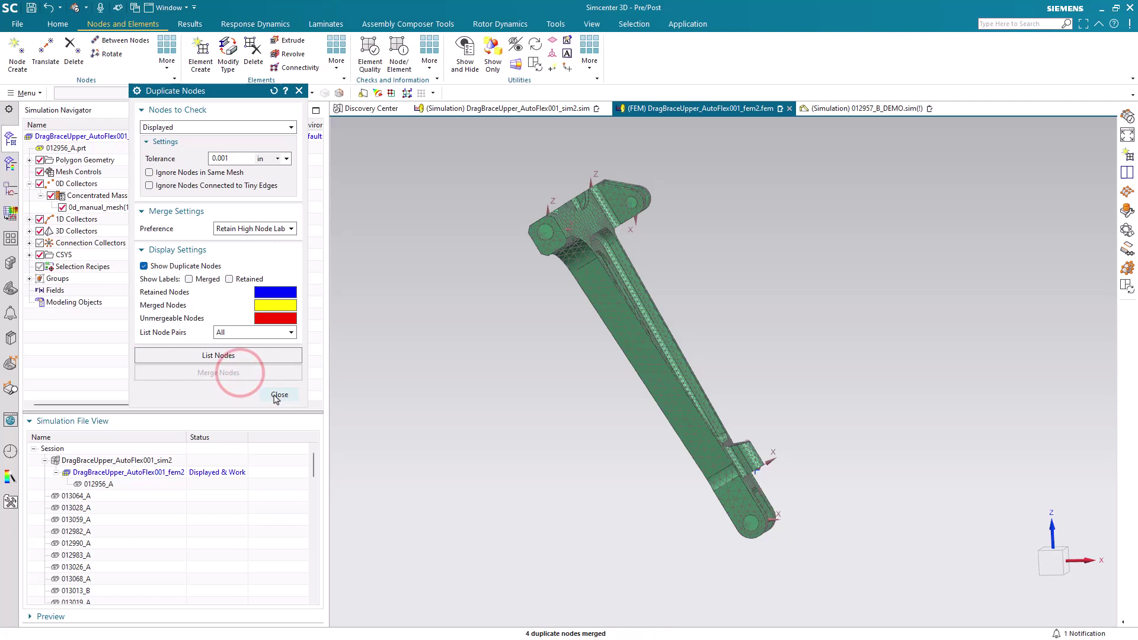
pyautogui.click(274, 394)
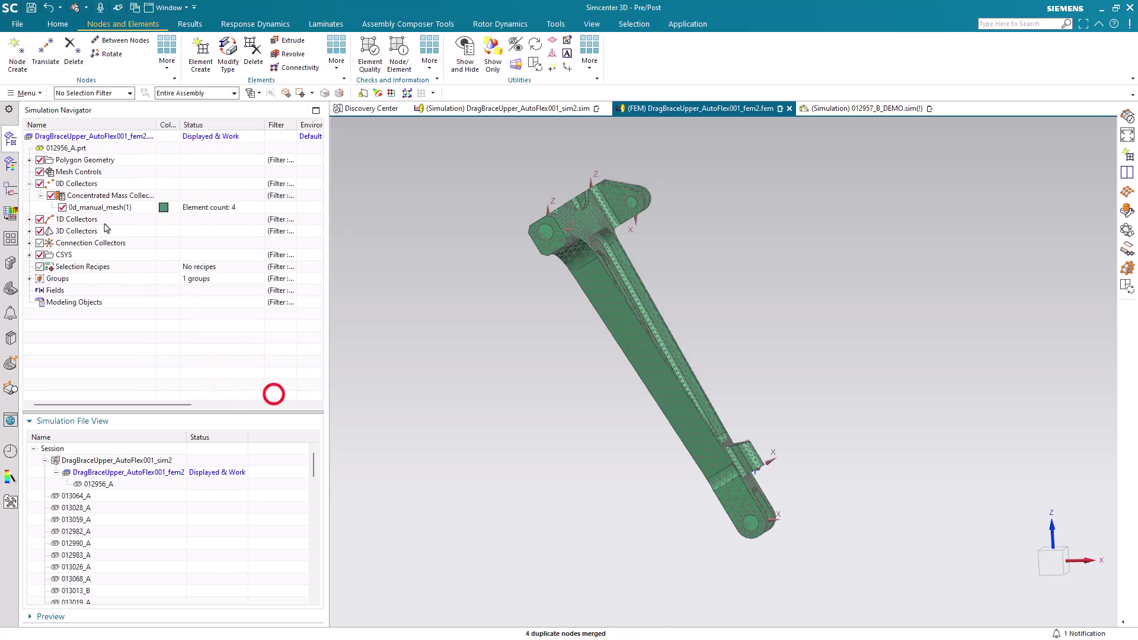
# Step: Delete the Concentrated Mass Collector and return to the sim2 simulation
pyautogui.rightClick(79, 196)
pyautogui.click(104, 265)
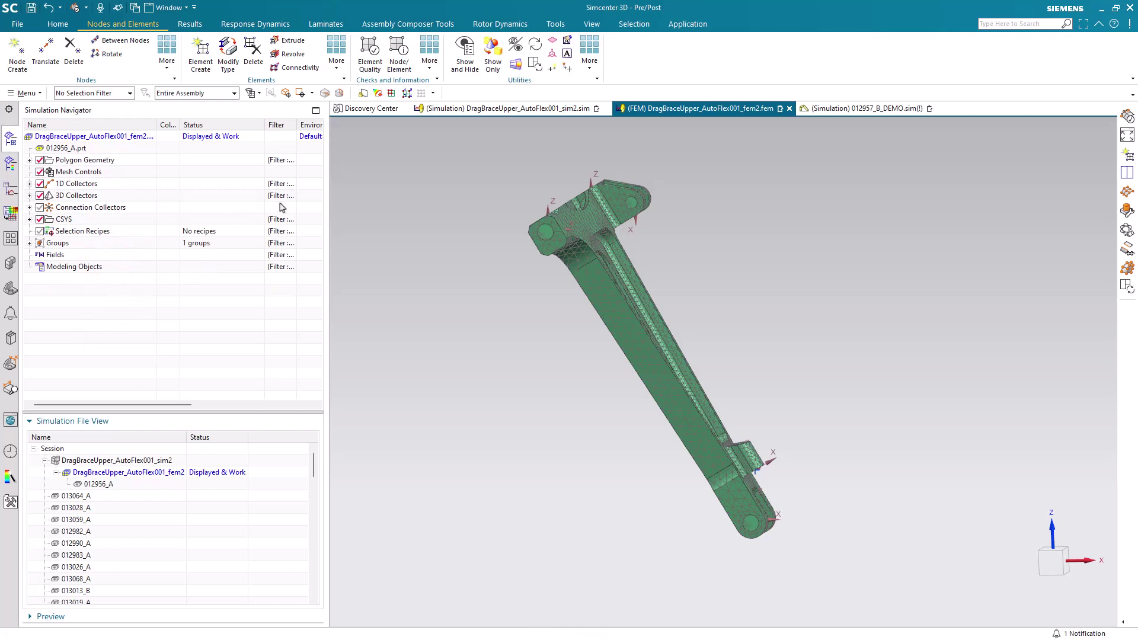
pyautogui.click(492, 109)
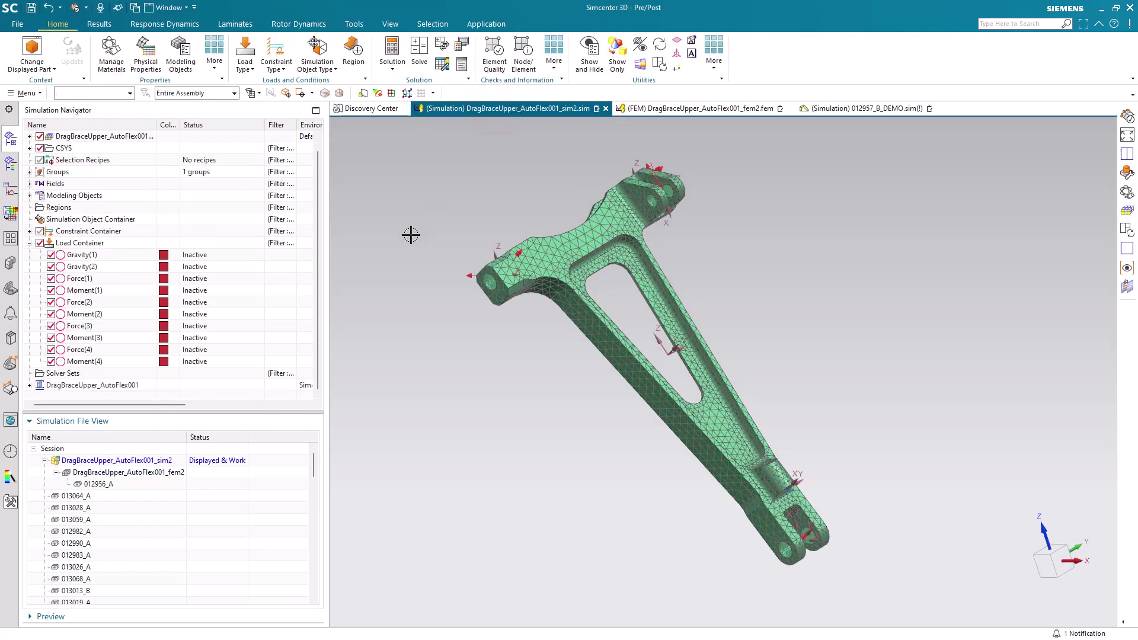
# Step: Create the SOL 101 Linear Statics solution '101' with Inertia Relief (INREL) enabled
pyautogui.moveTo(317, 178); pyautogui.dragTo(316, 169)
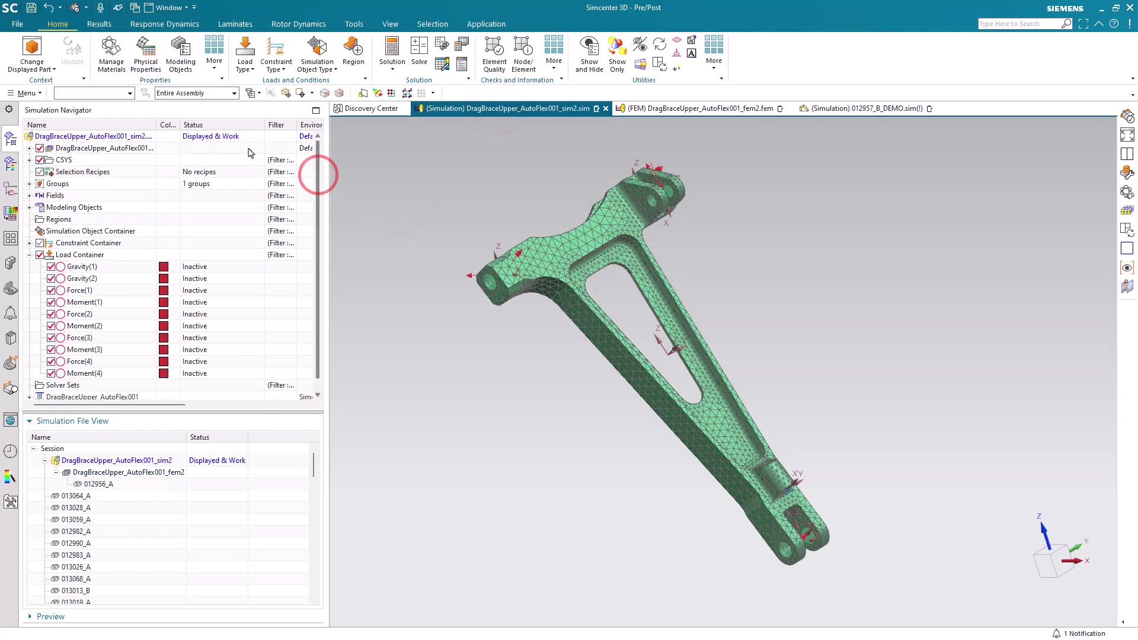
pyautogui.rightClick(134, 138)
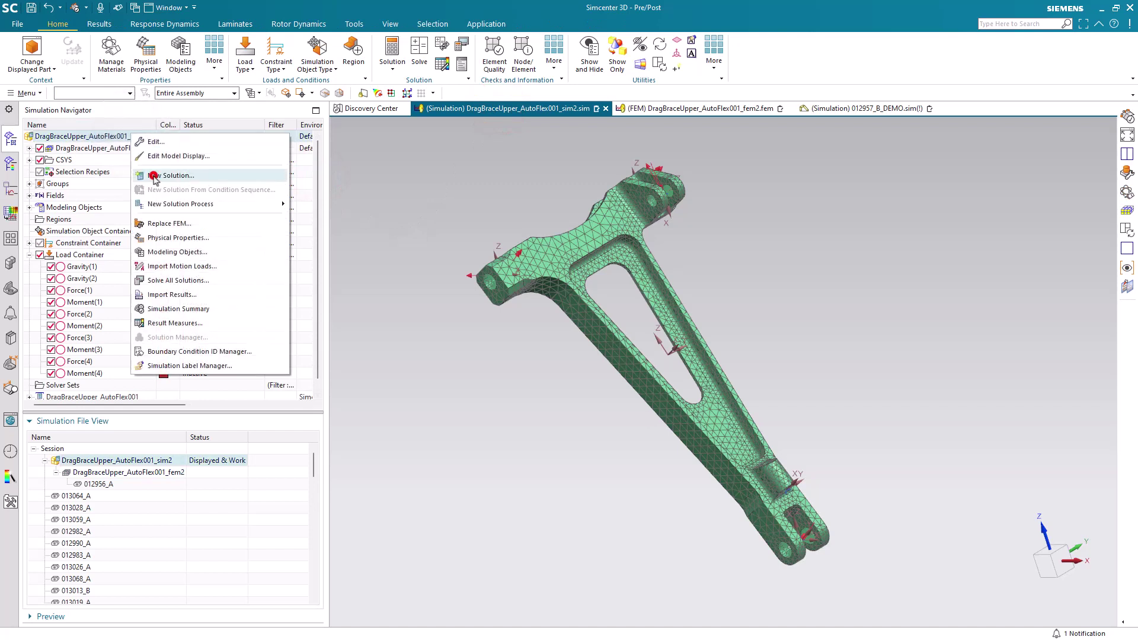
pyautogui.click(153, 178)
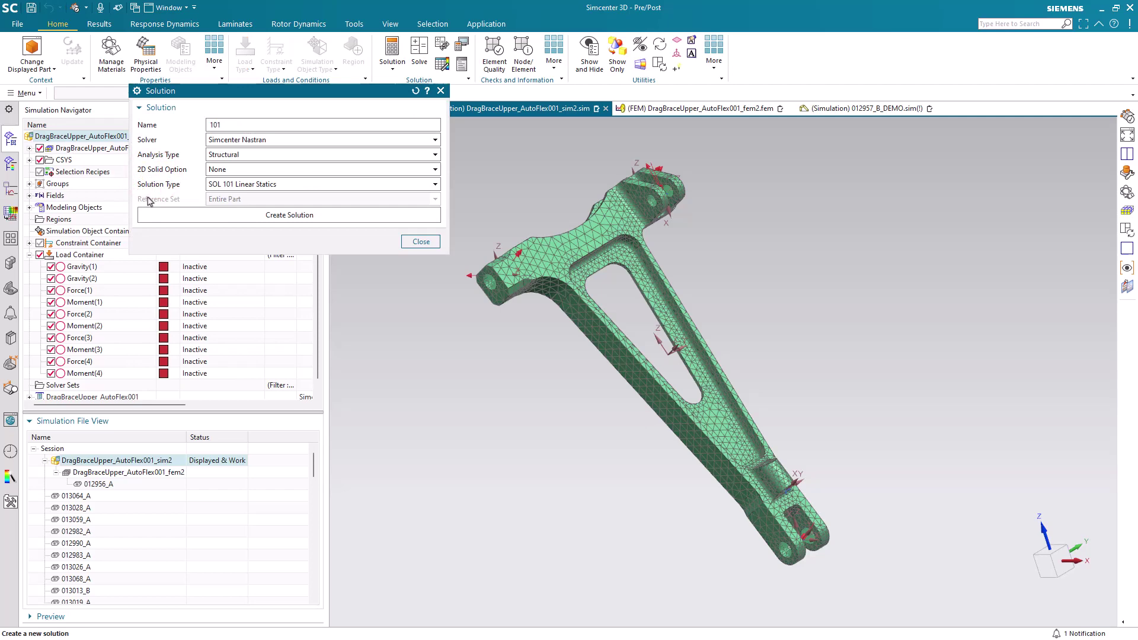
pyautogui.click(167, 214)
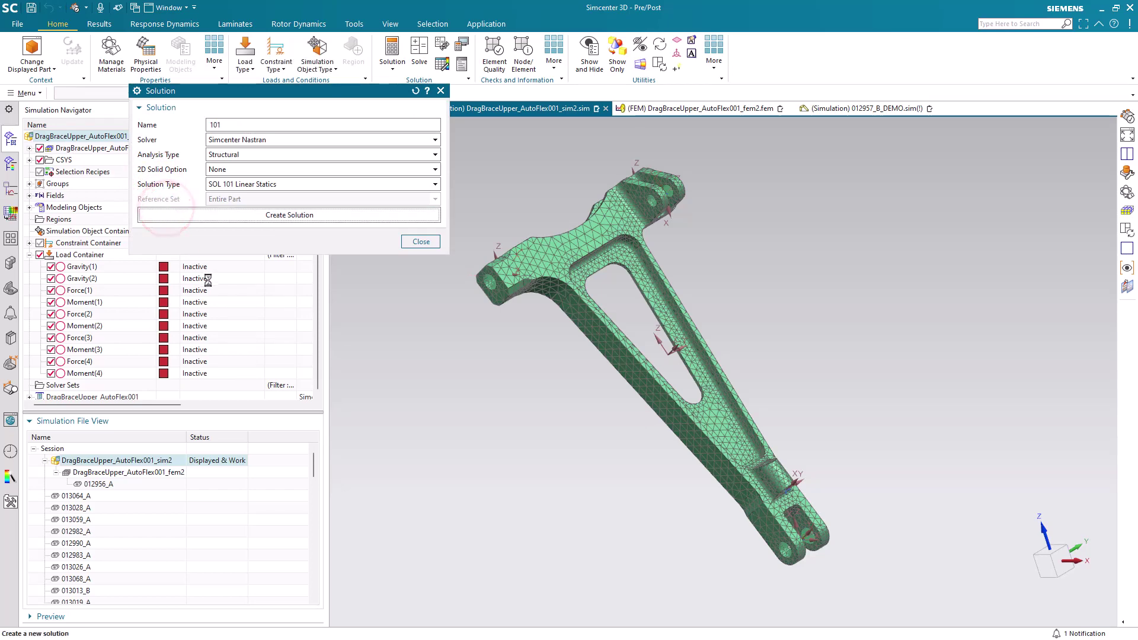
pyautogui.click(237, 329)
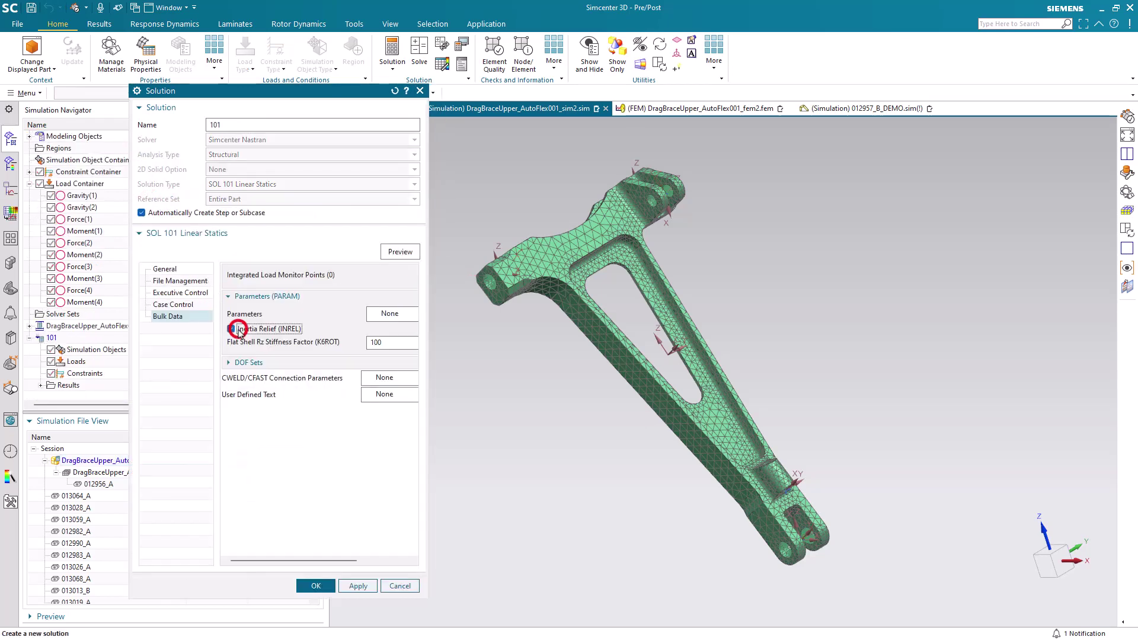
pyautogui.click(307, 584)
pyautogui.scroll(-1, 201, 388)
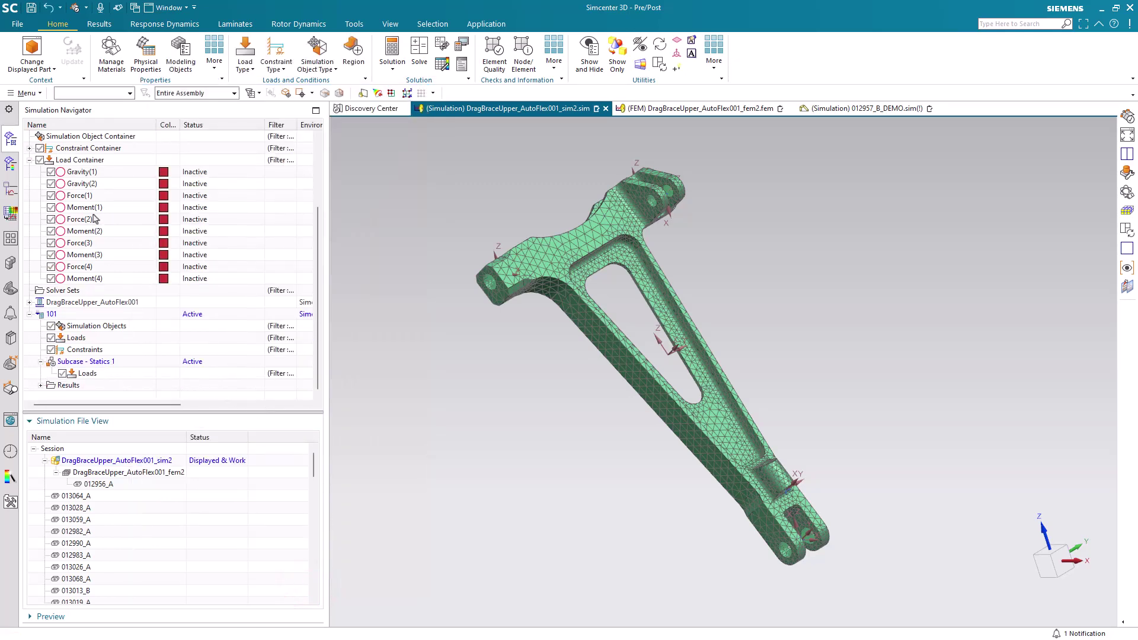
# Step: Drag Gravity(1) through Moment(4), all ten loads, into Subcase - Statics 1 Loads
pyautogui.click(91, 174)
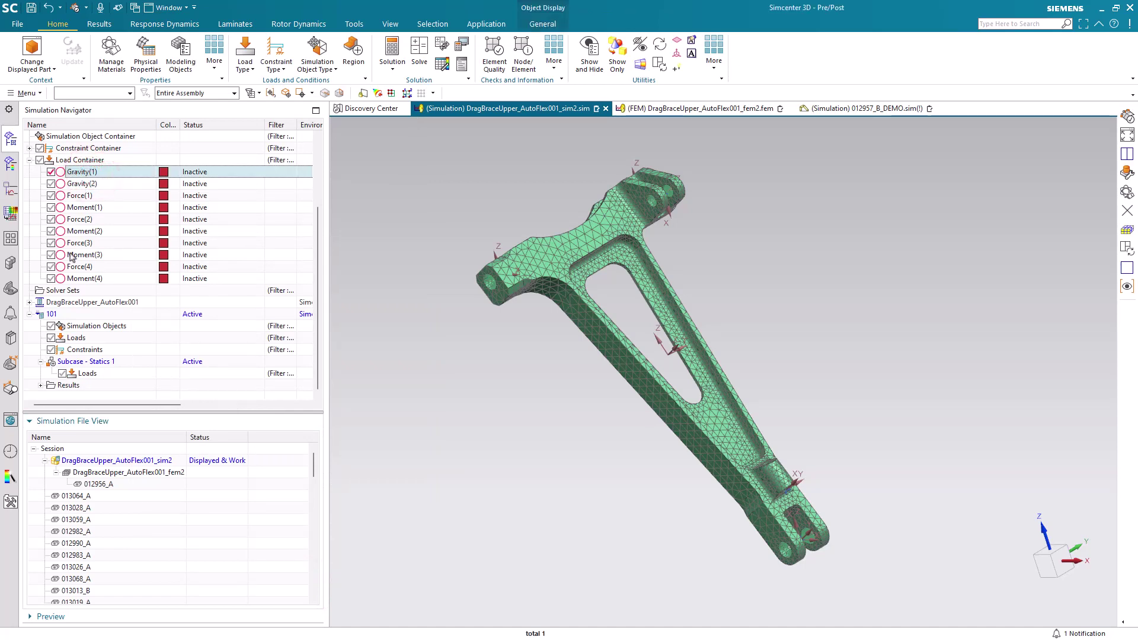
pyautogui.keyDown('shift'); pyautogui.click(72, 280); pyautogui.keyUp('shift')
pyautogui.moveTo(72, 280); pyautogui.dragTo(86, 378)
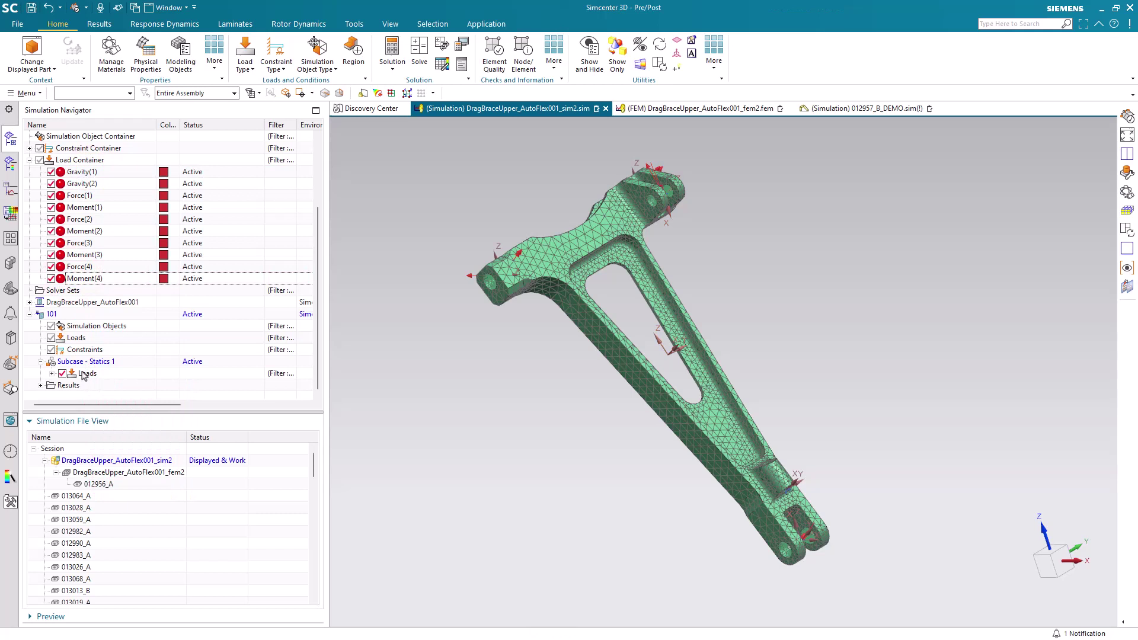
pyautogui.click(53, 374)
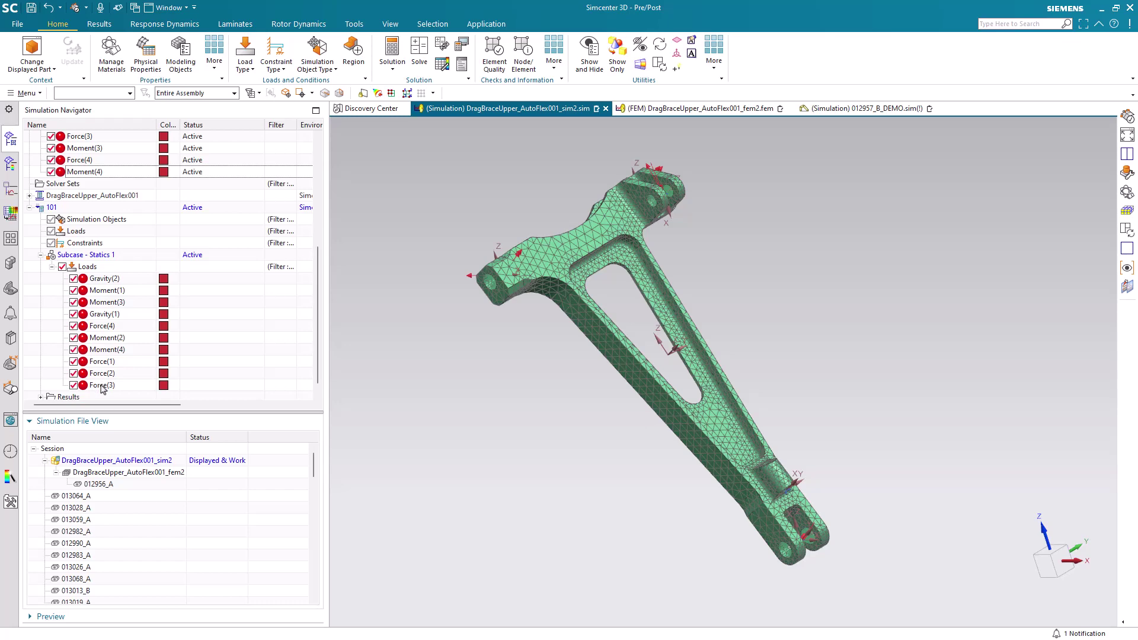
pyautogui.doubleClick(104, 328)
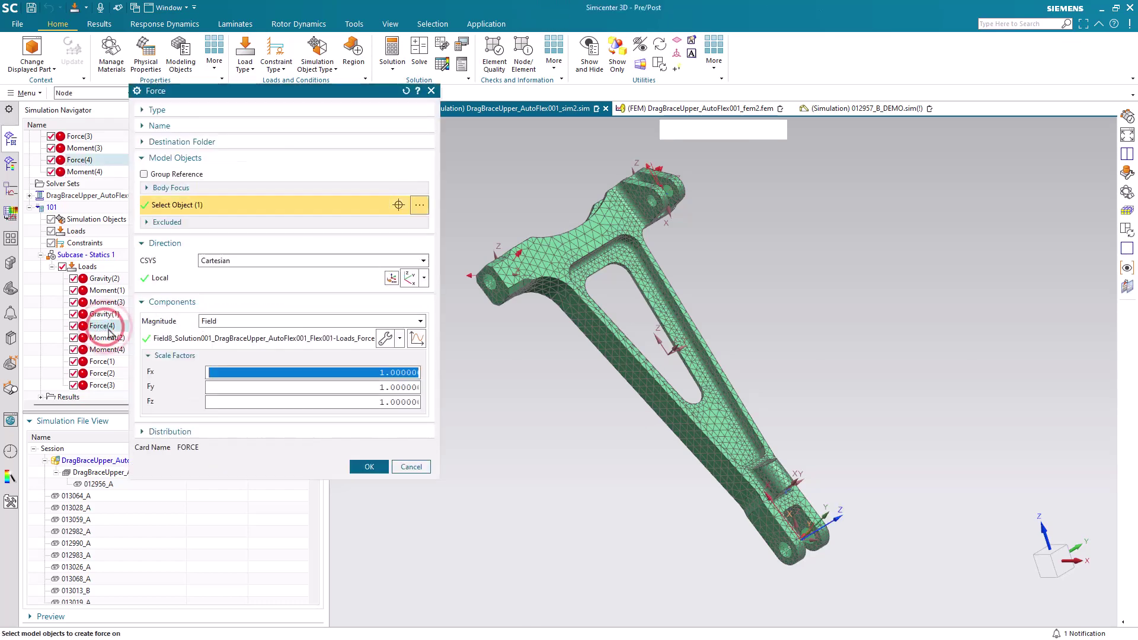
pyautogui.click(415, 339)
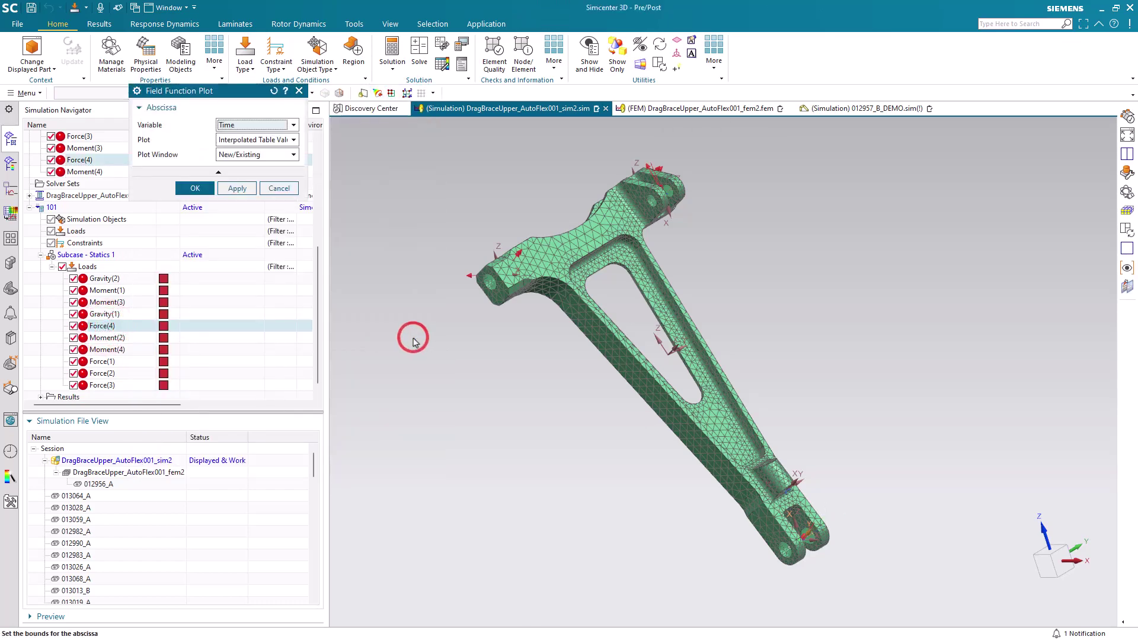
pyautogui.click(198, 189)
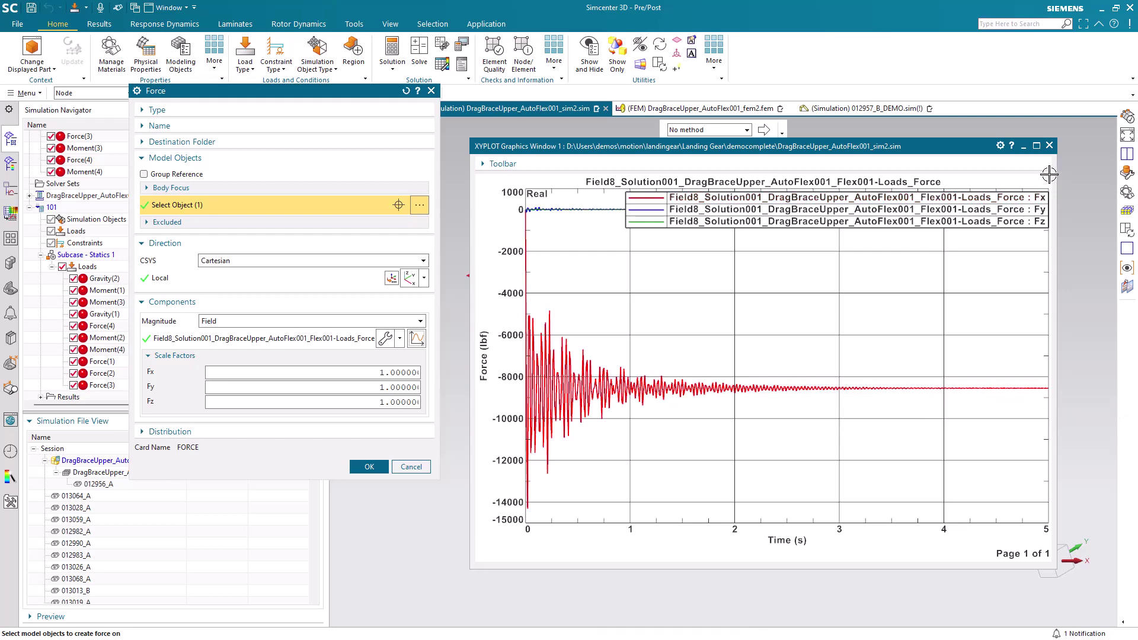
pyautogui.click(1050, 145)
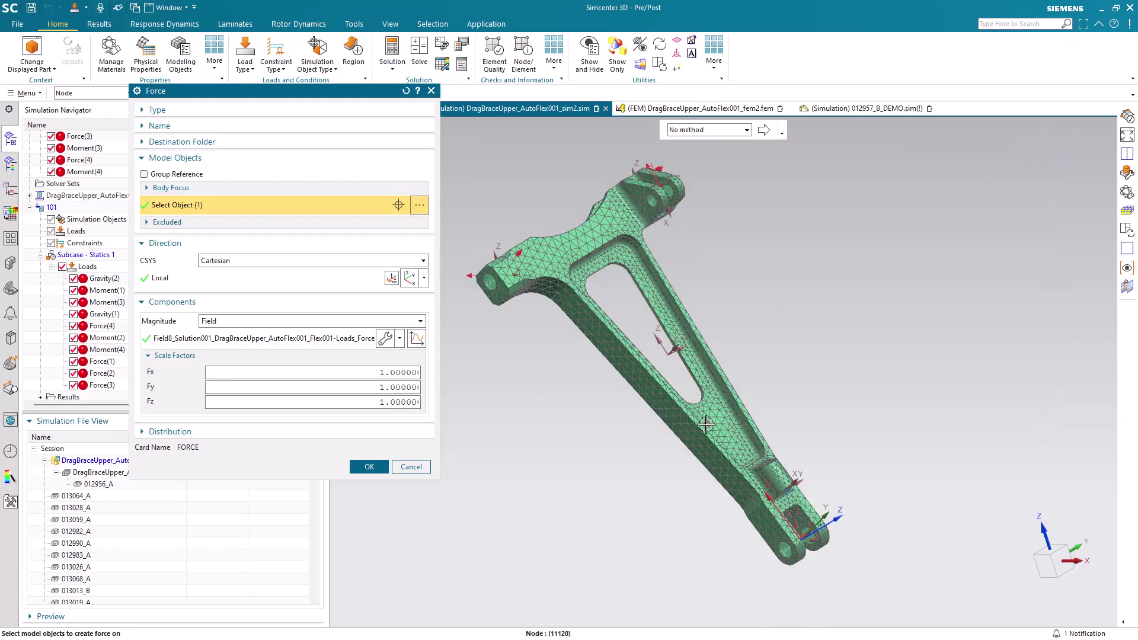
pyautogui.click(414, 467)
# Step: Set the Statics 1 subcase load evaluation time to 5 s
pyautogui.rightClick(89, 255)
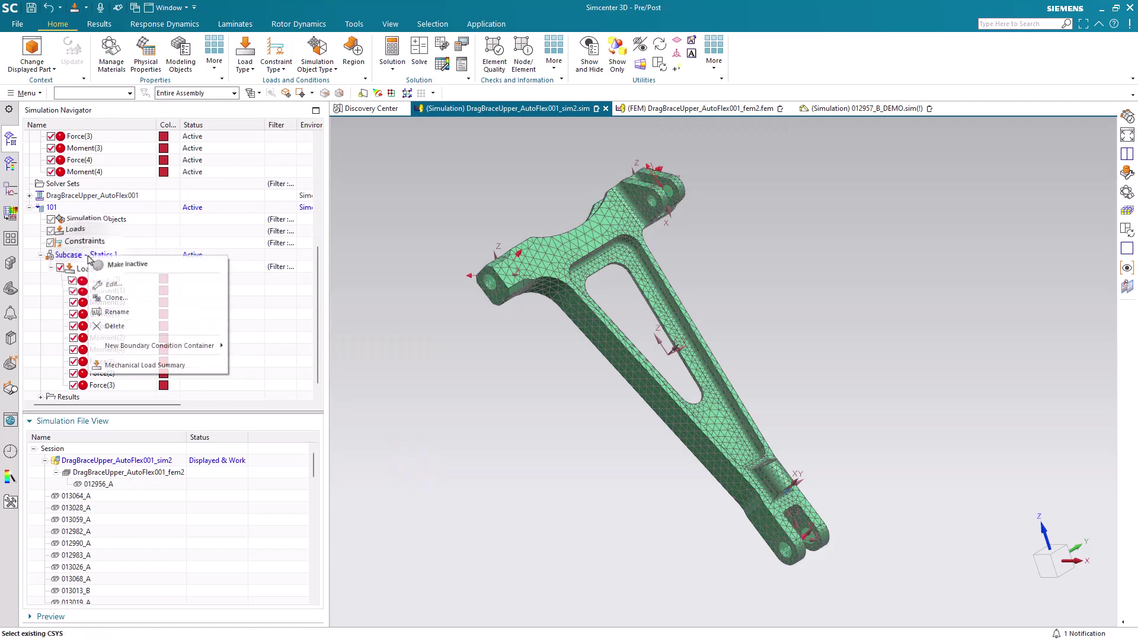
pyautogui.click(102, 284)
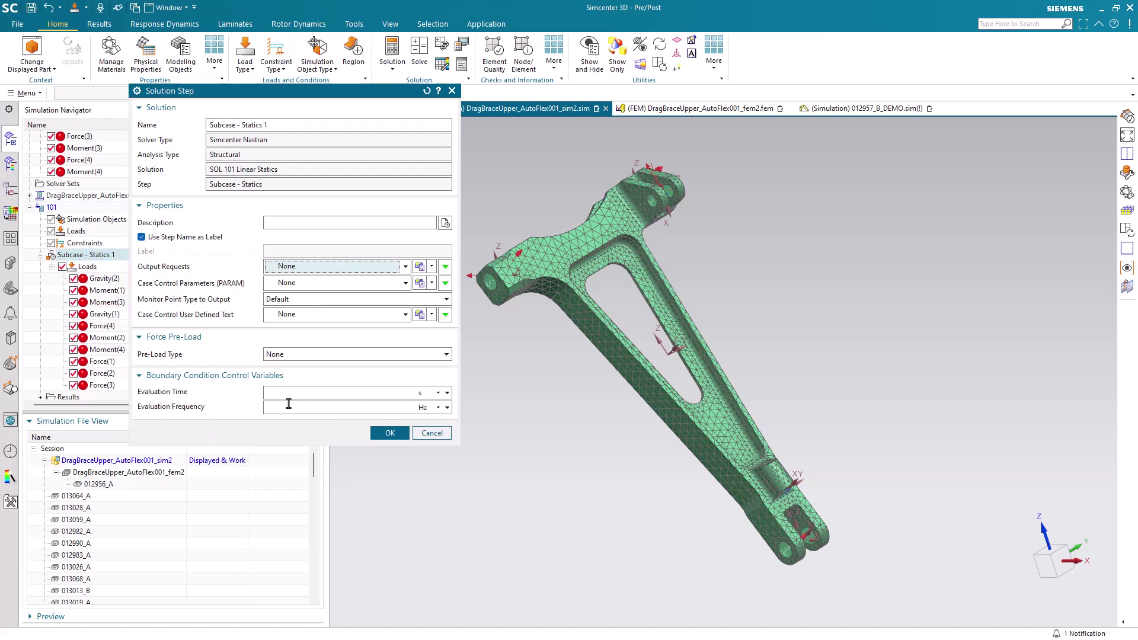
pyautogui.click(293, 393)
pyautogui.write('5')
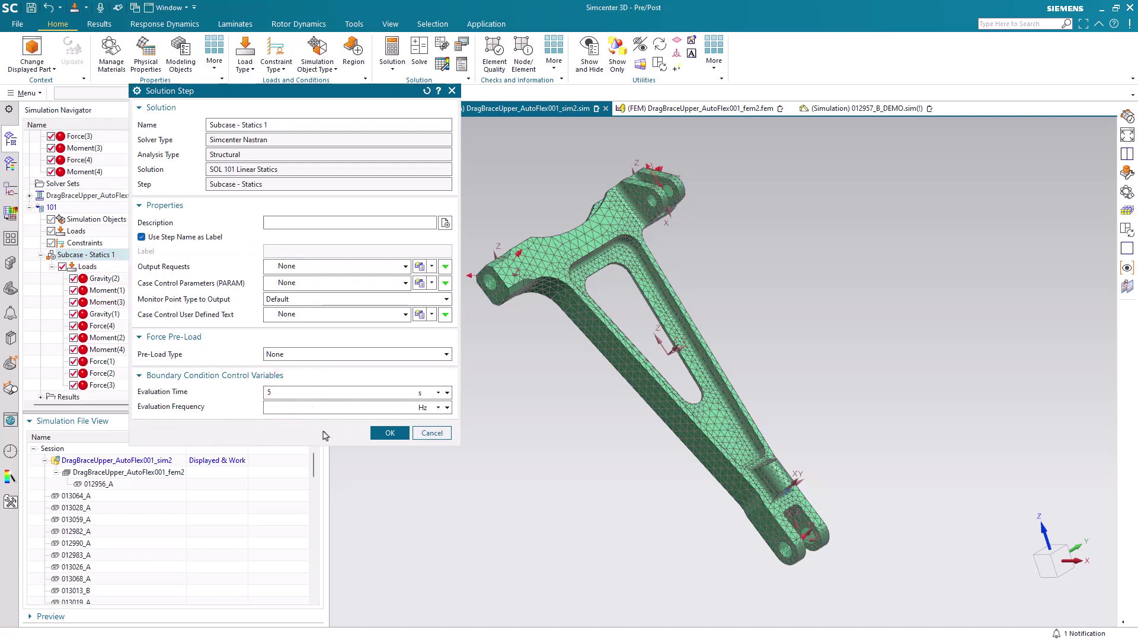
pyautogui.click(387, 434)
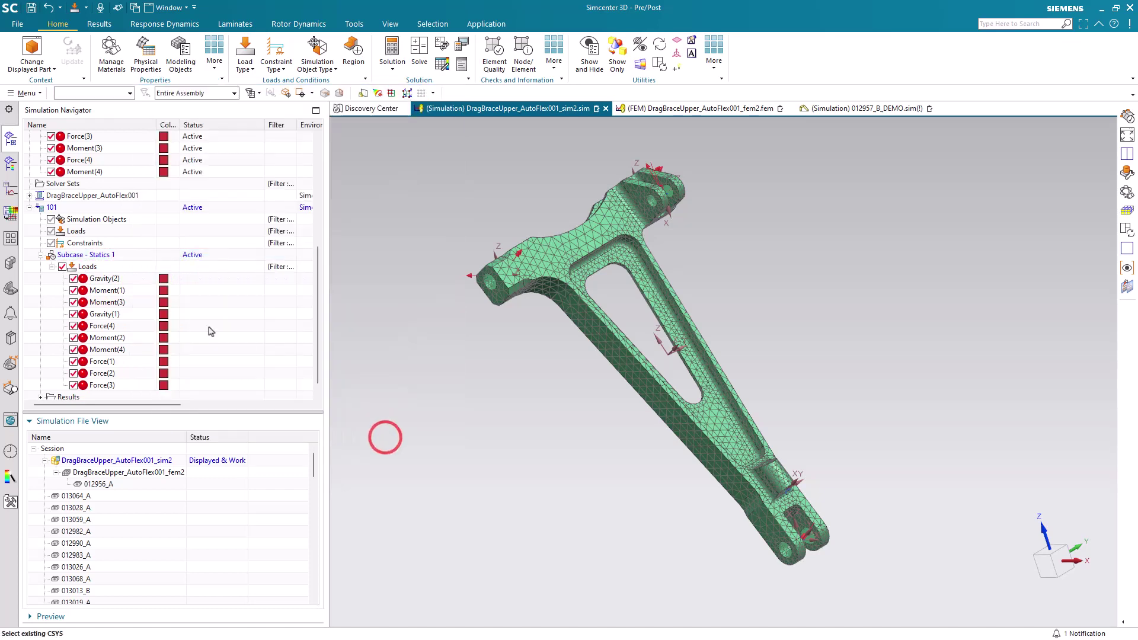
# Step: Solve solution 101 with Simcenter Nastran and close the solver monitor windows
pyautogui.rightClick(76, 208)
pyautogui.click(128, 495)
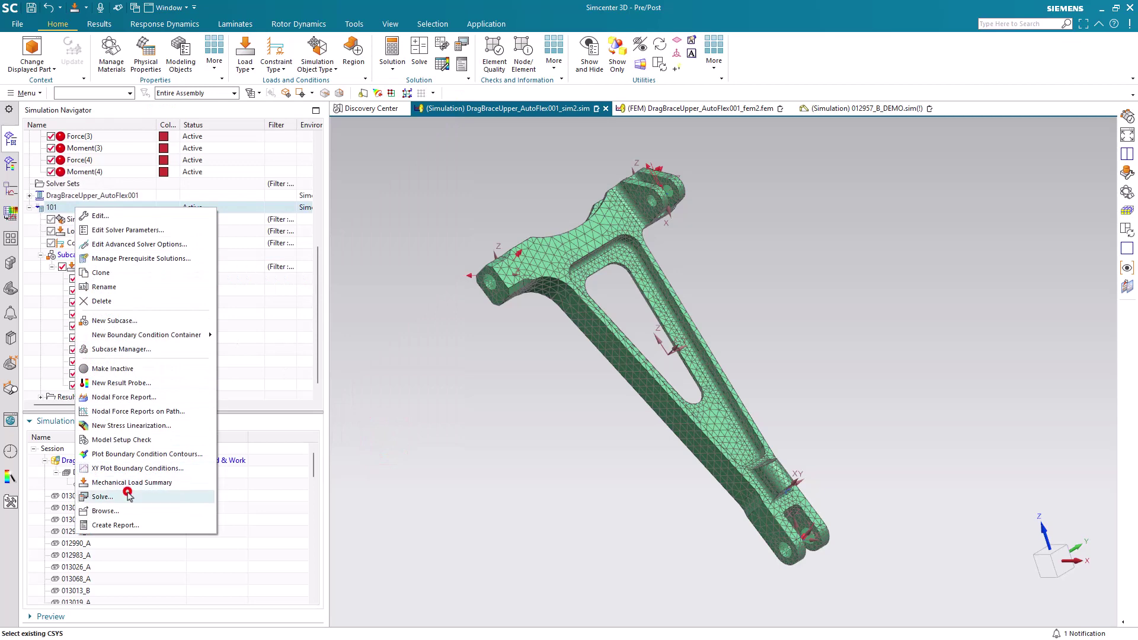
pyautogui.click(234, 259)
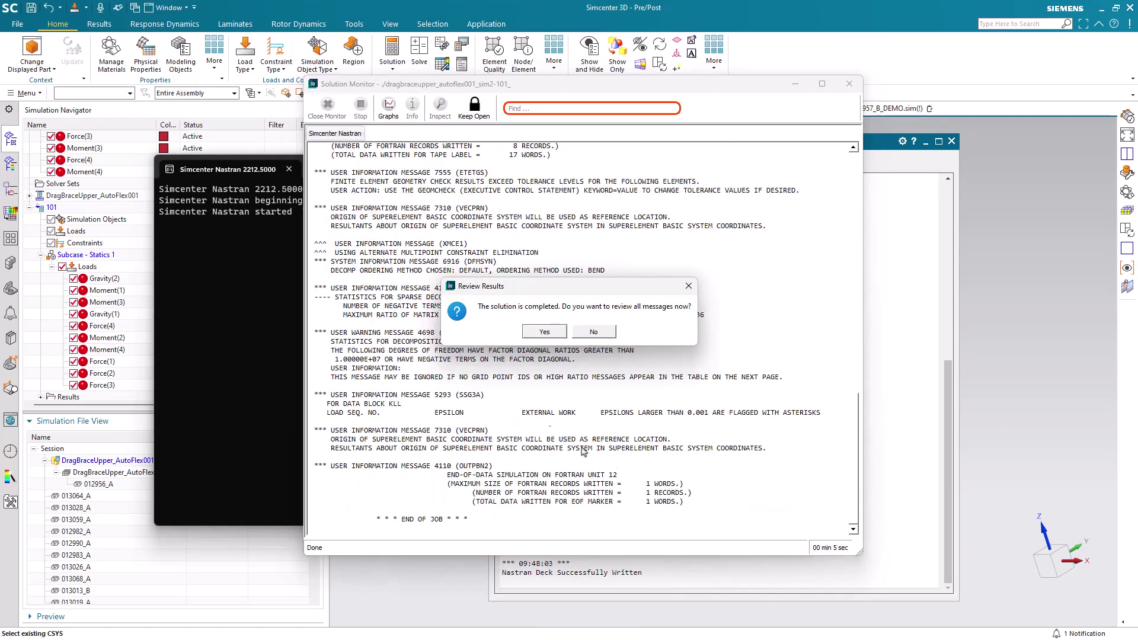
pyautogui.click(592, 333)
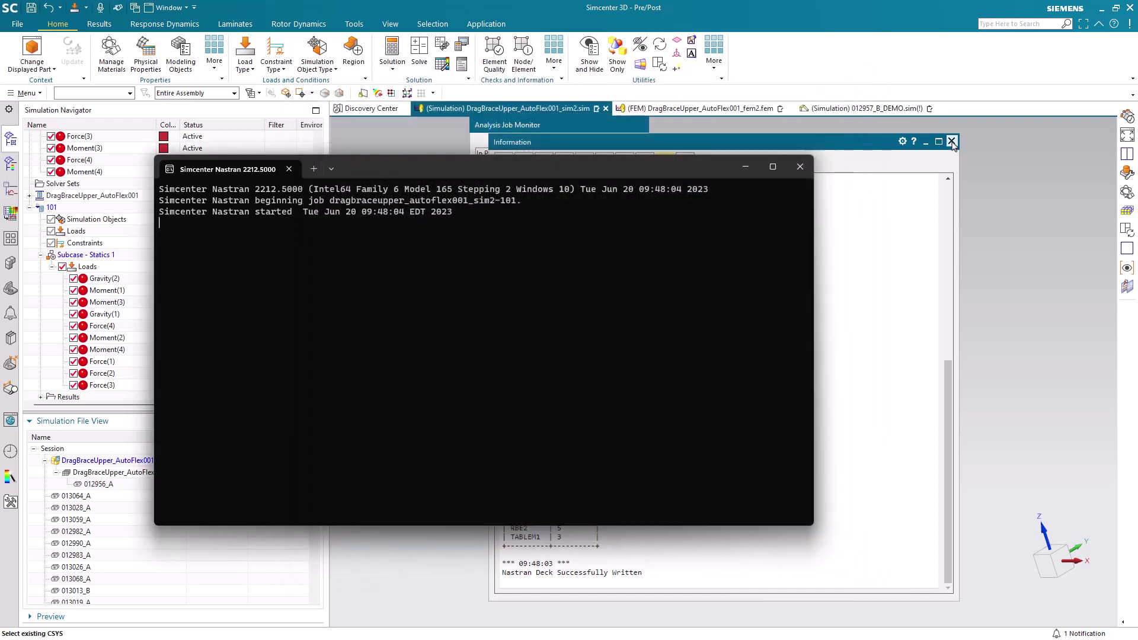
pyautogui.click(951, 142)
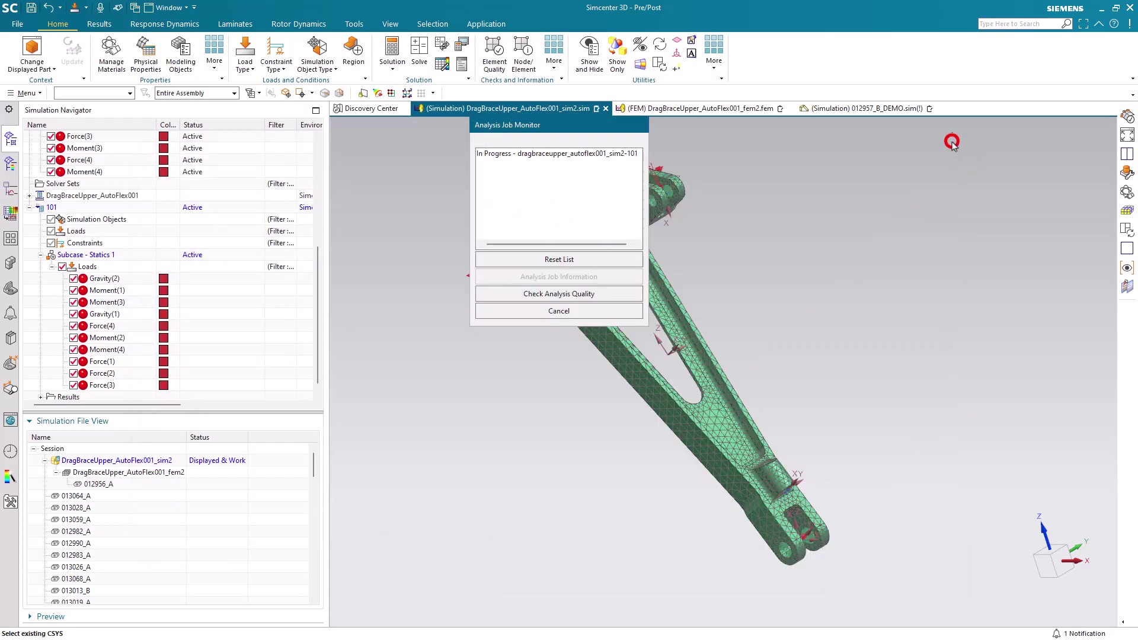
pyautogui.click(559, 311)
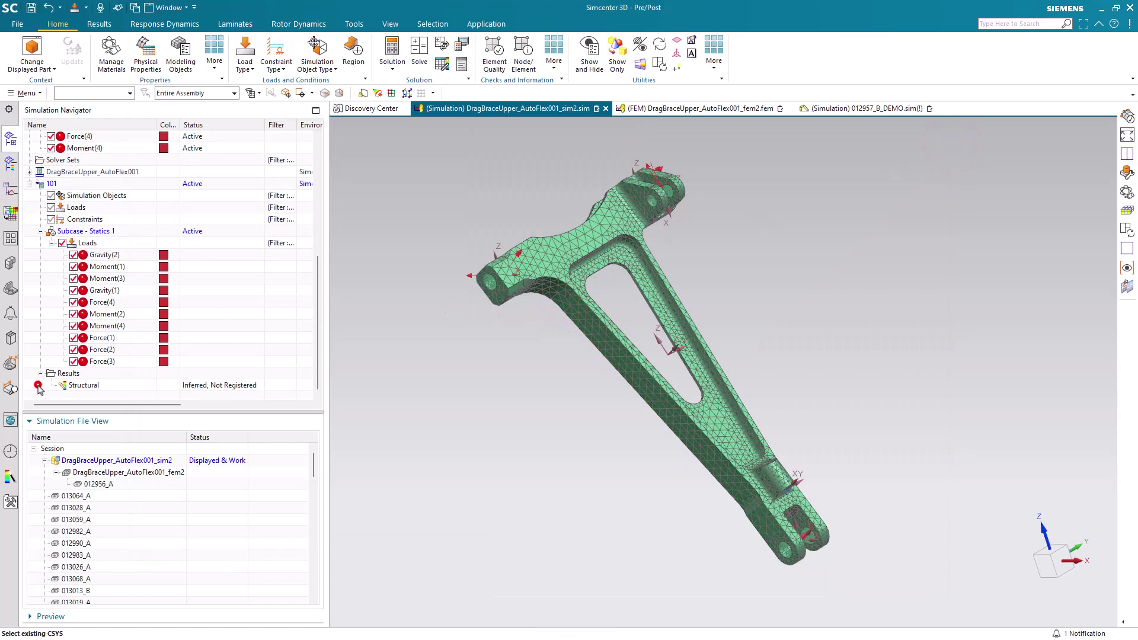
# Step: Animate solution 101's nodal displacement, then plot averaged von Mises stress peaking at 4.153E+04 lbf/in²
pyautogui.doubleClick(65, 385)
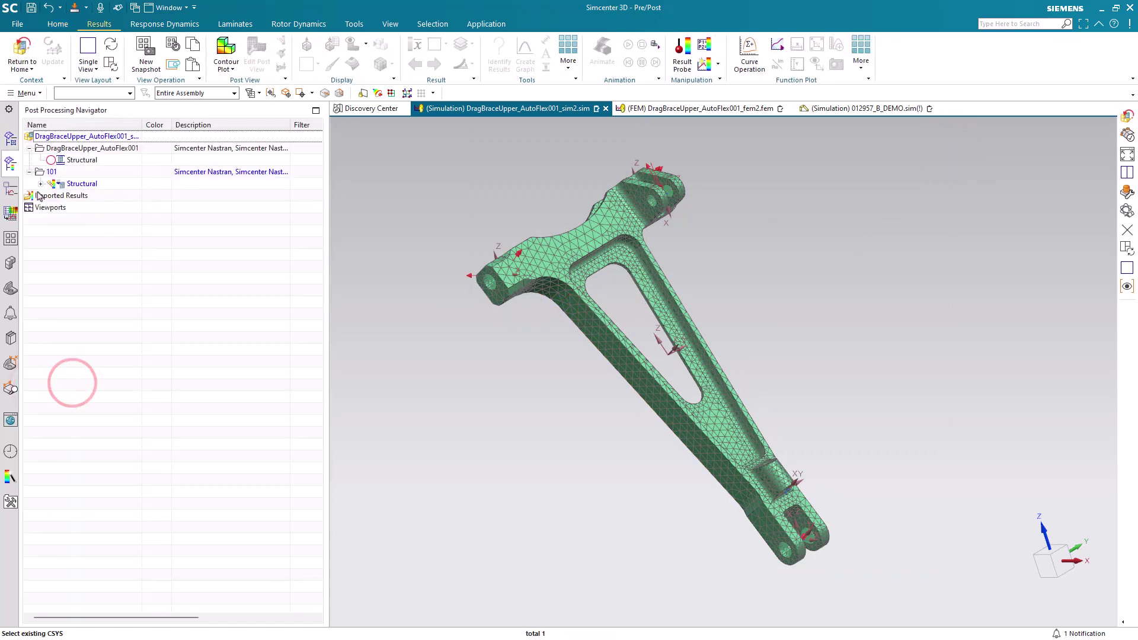
pyautogui.click(40, 185)
pyautogui.doubleClick(81, 195)
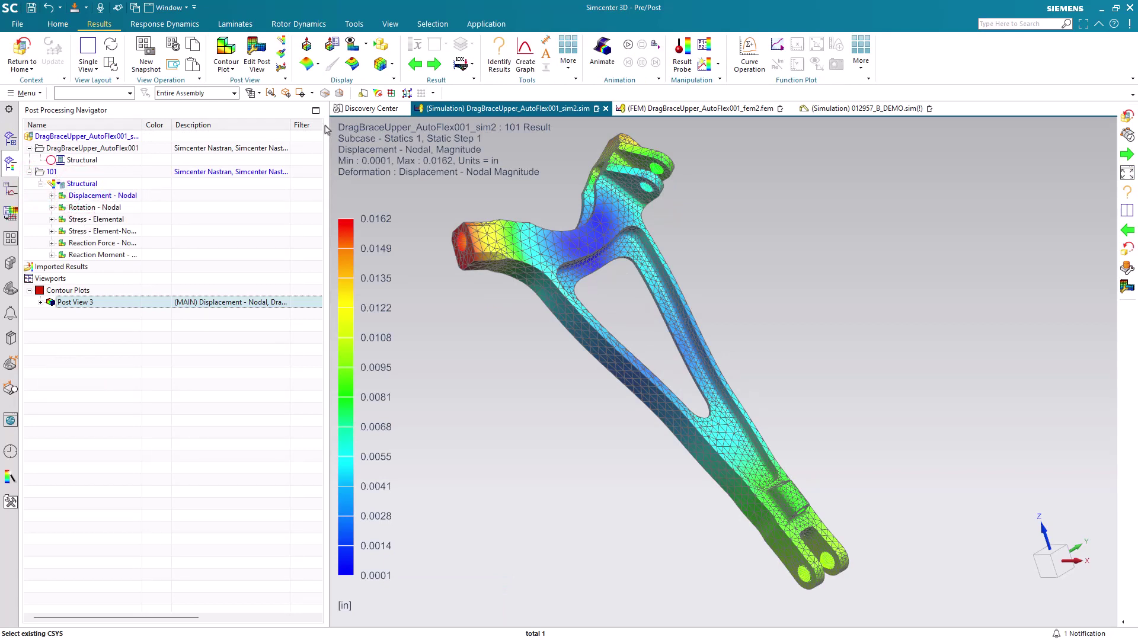
pyautogui.click(627, 45)
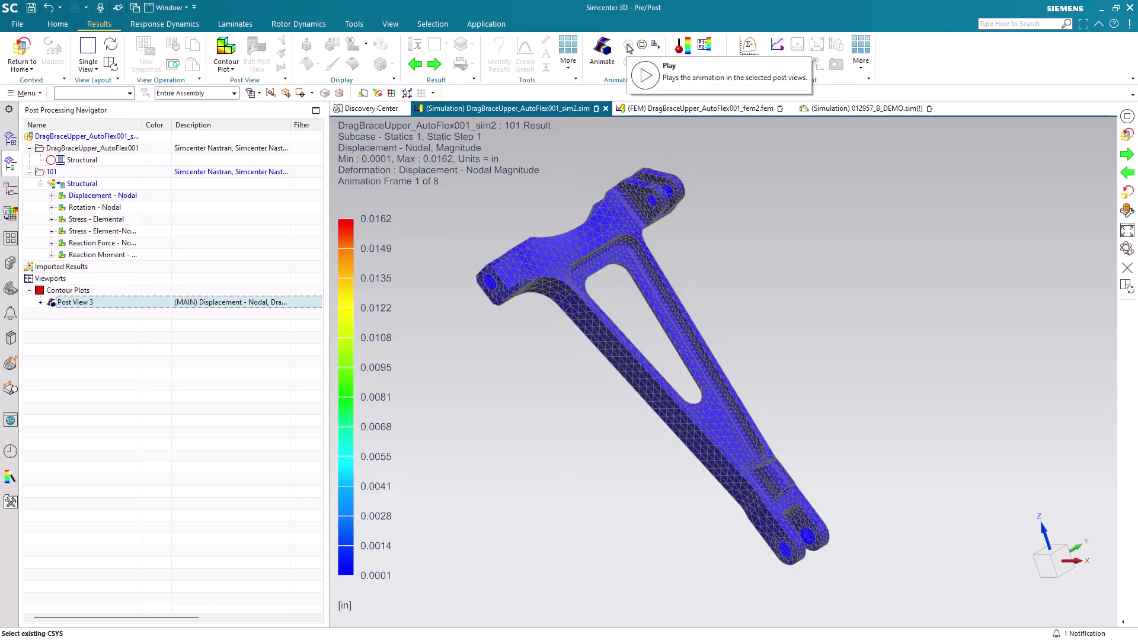
pyautogui.click(641, 44)
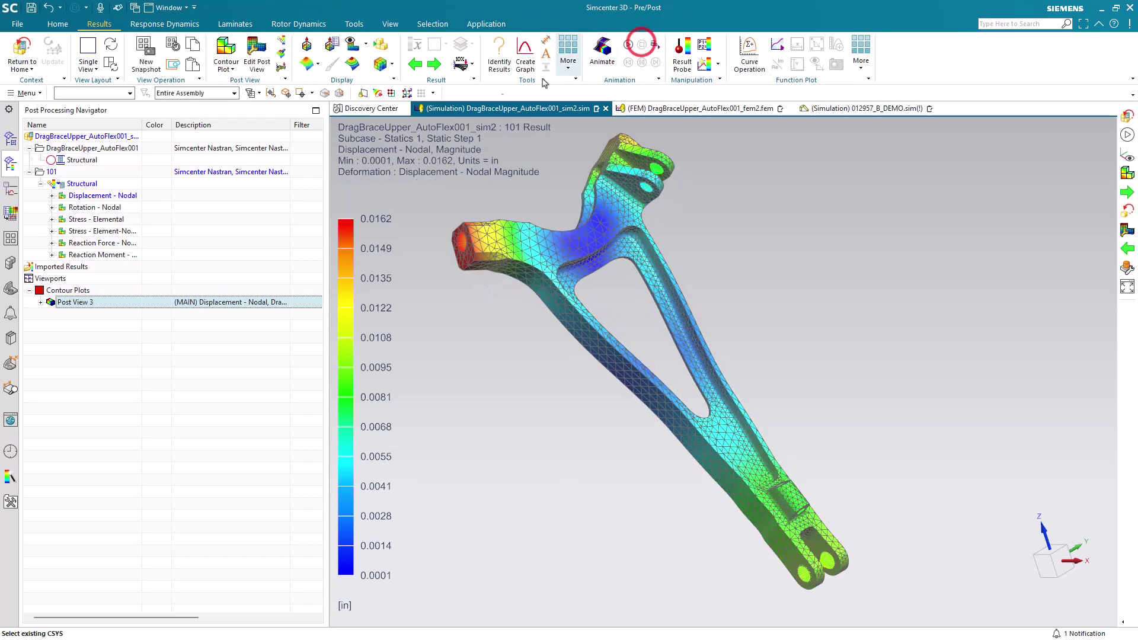
pyautogui.doubleClick(107, 233)
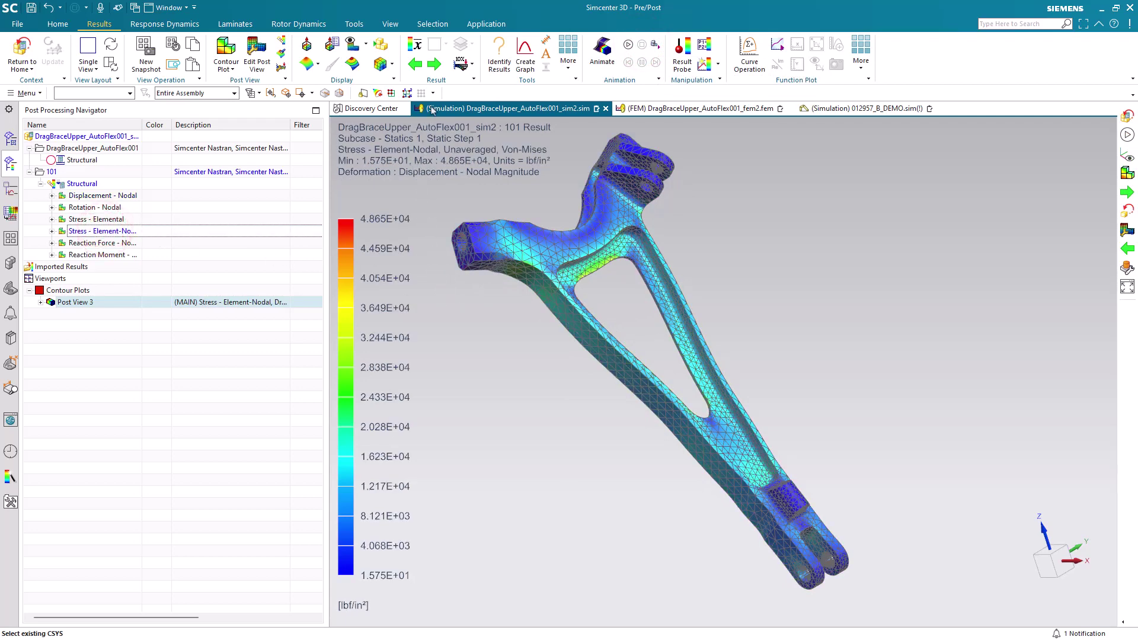
pyautogui.click(415, 46)
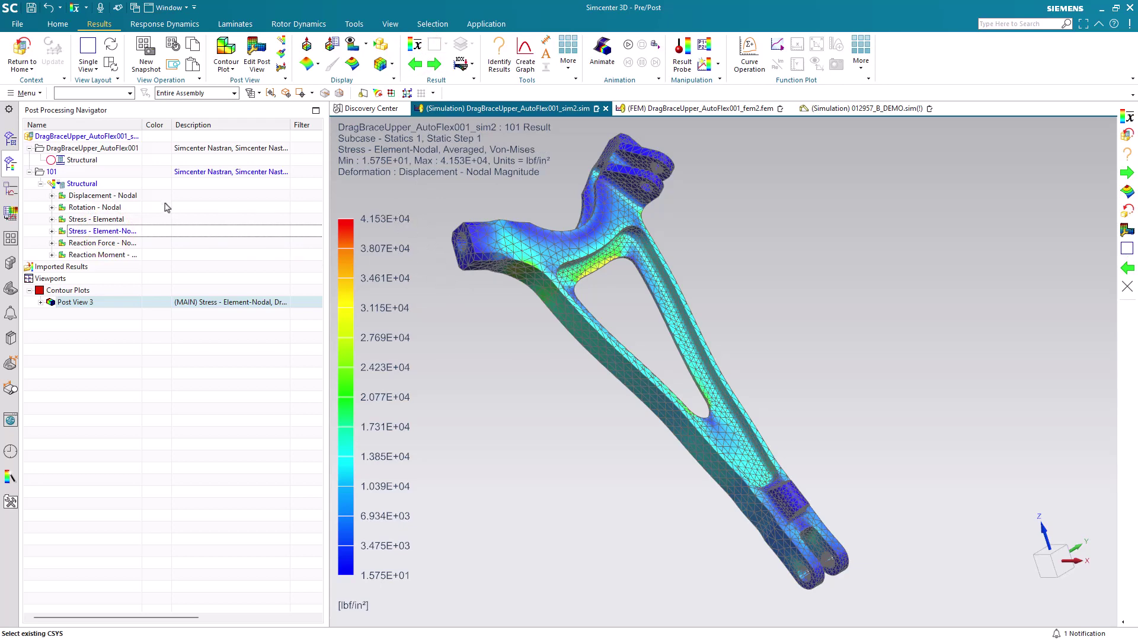
# Step: Create a new solution named 401 of type SOL 401 Multi-Step Nonlinear
pyautogui.click(22, 50)
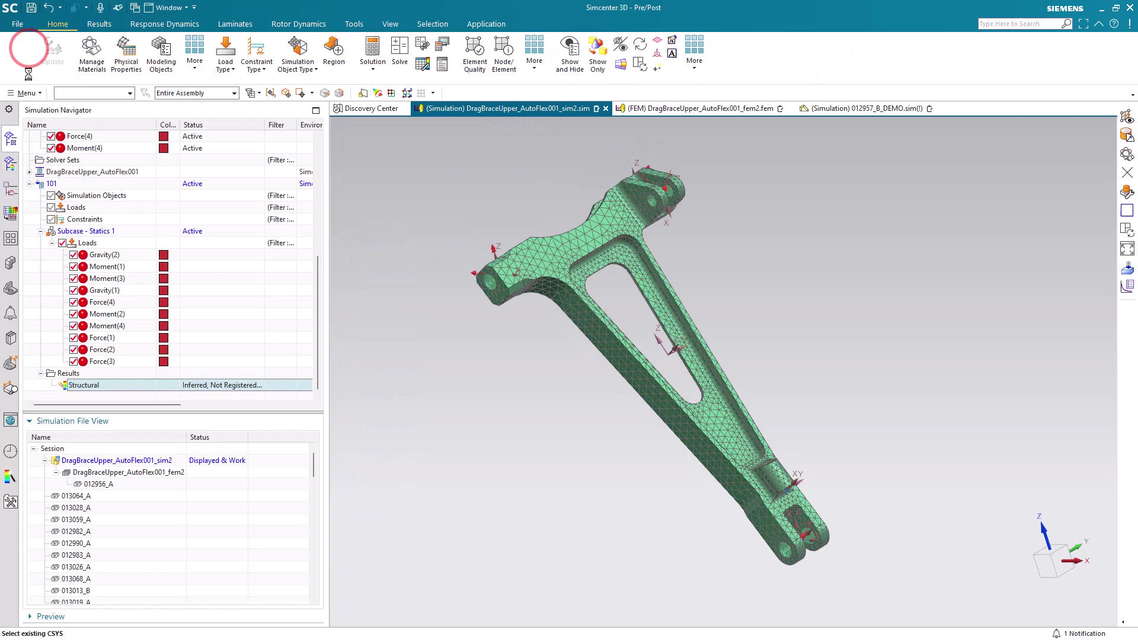
pyautogui.scroll(6, 71, 142)
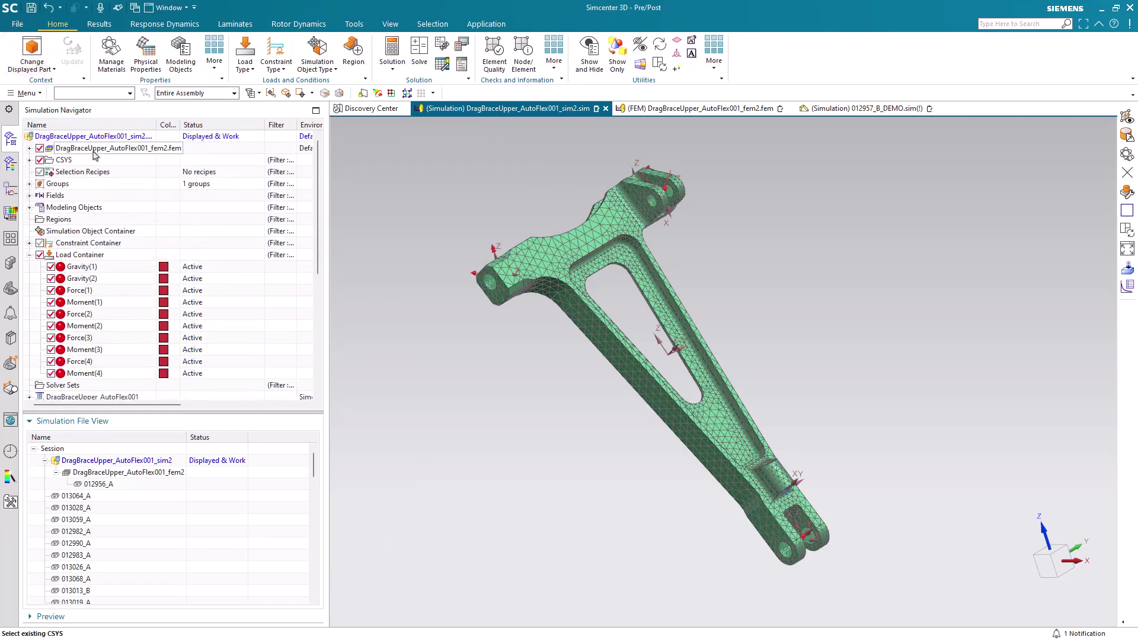
pyautogui.rightClick(92, 138)
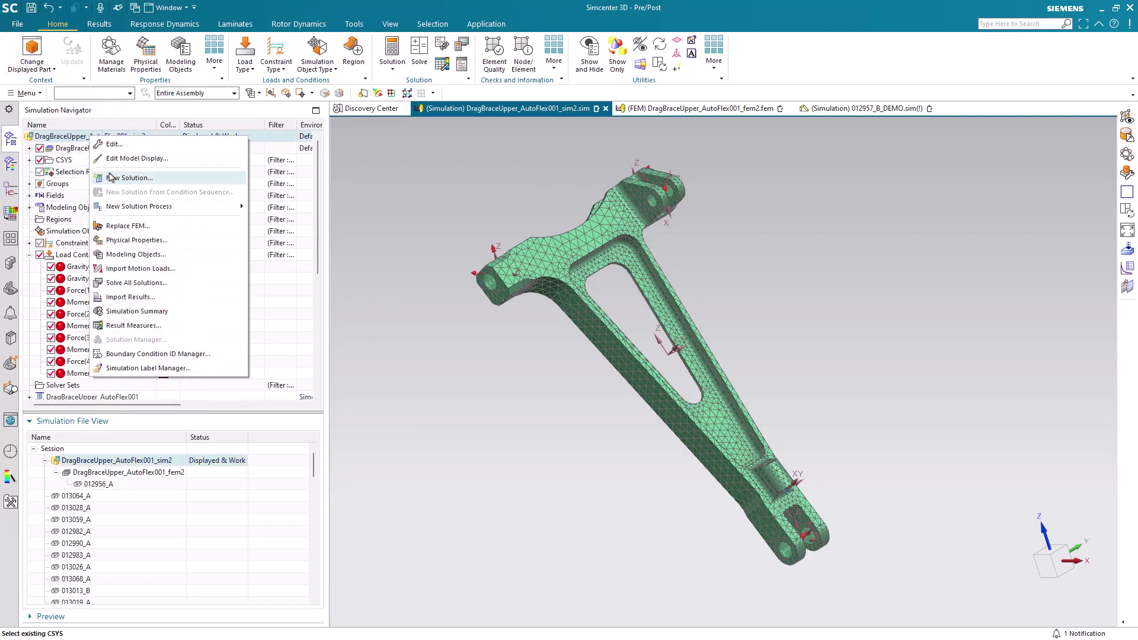
pyautogui.click(111, 174)
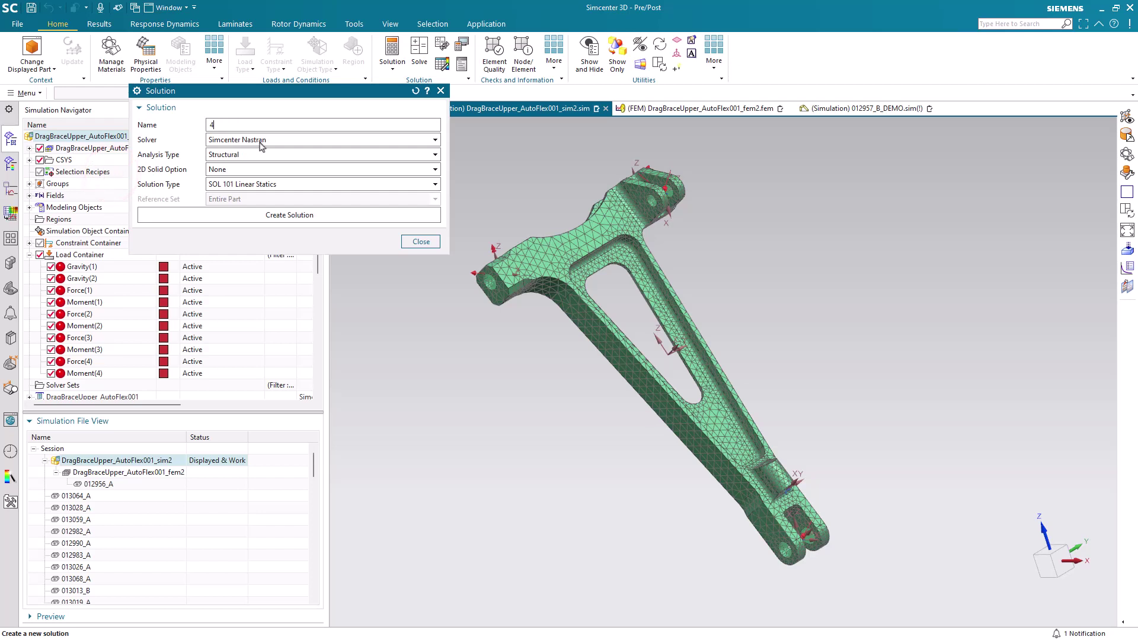
pyautogui.click(263, 184)
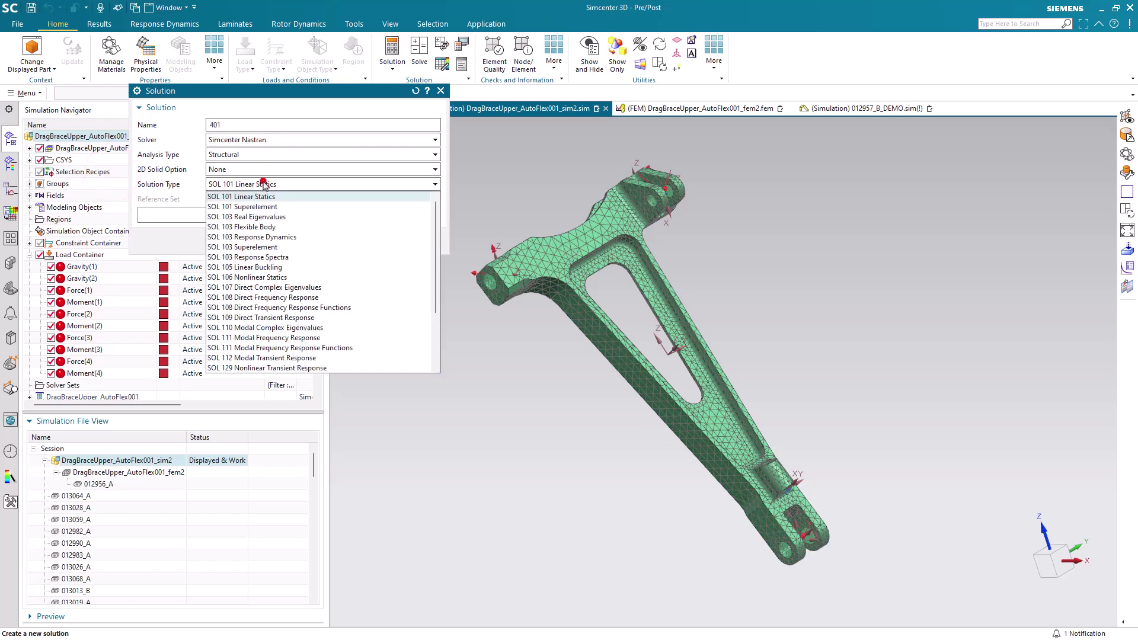
pyautogui.scroll(-3, 261, 237)
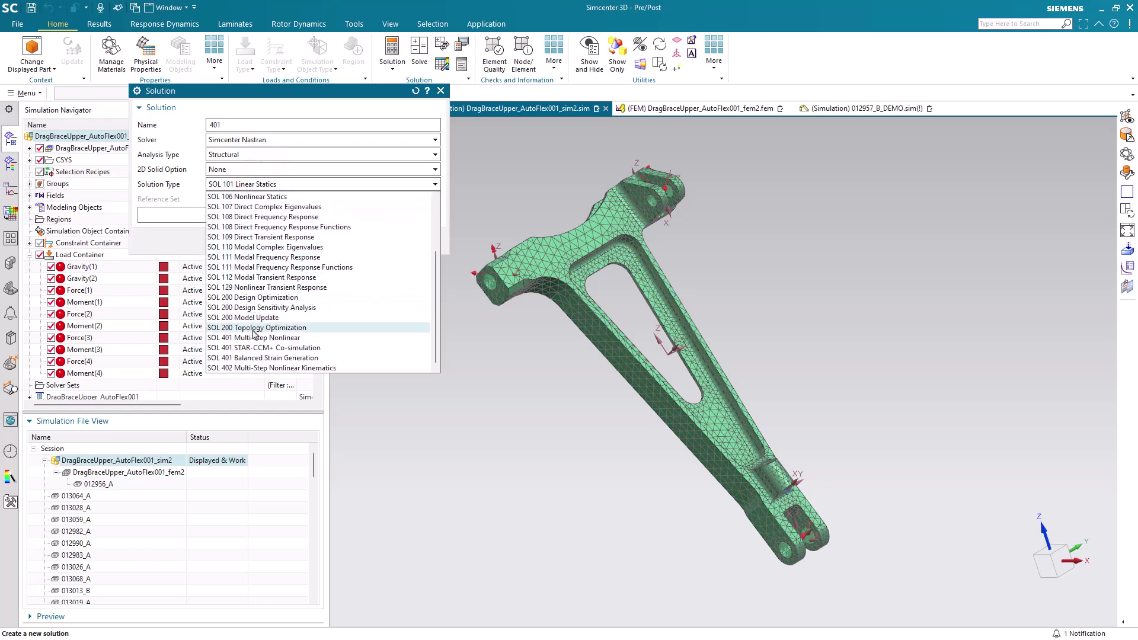
pyautogui.click(254, 338)
pyautogui.click(274, 218)
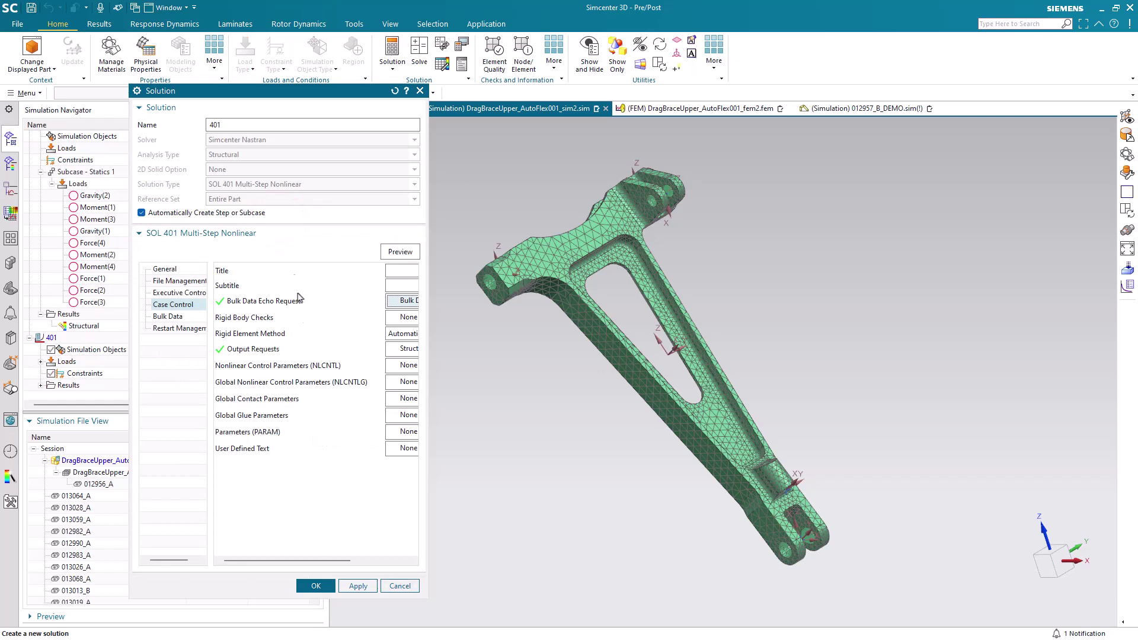
pyautogui.click(313, 586)
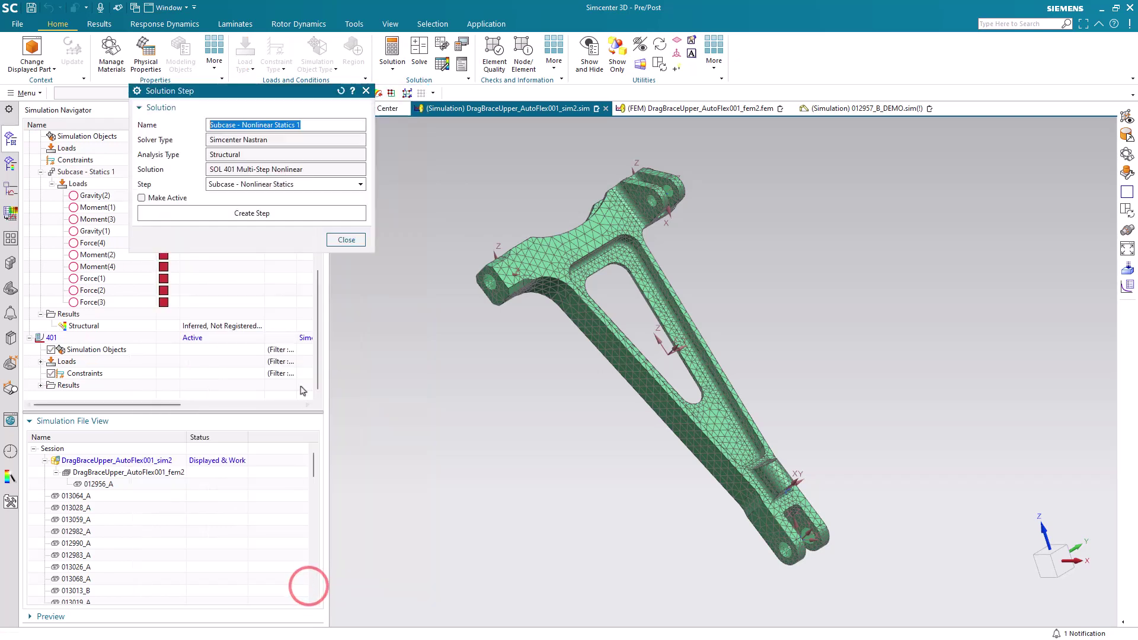
# Step: Add a Nonlinear Dynamics subcase step with an end time of 5 s
pyautogui.click(302, 188)
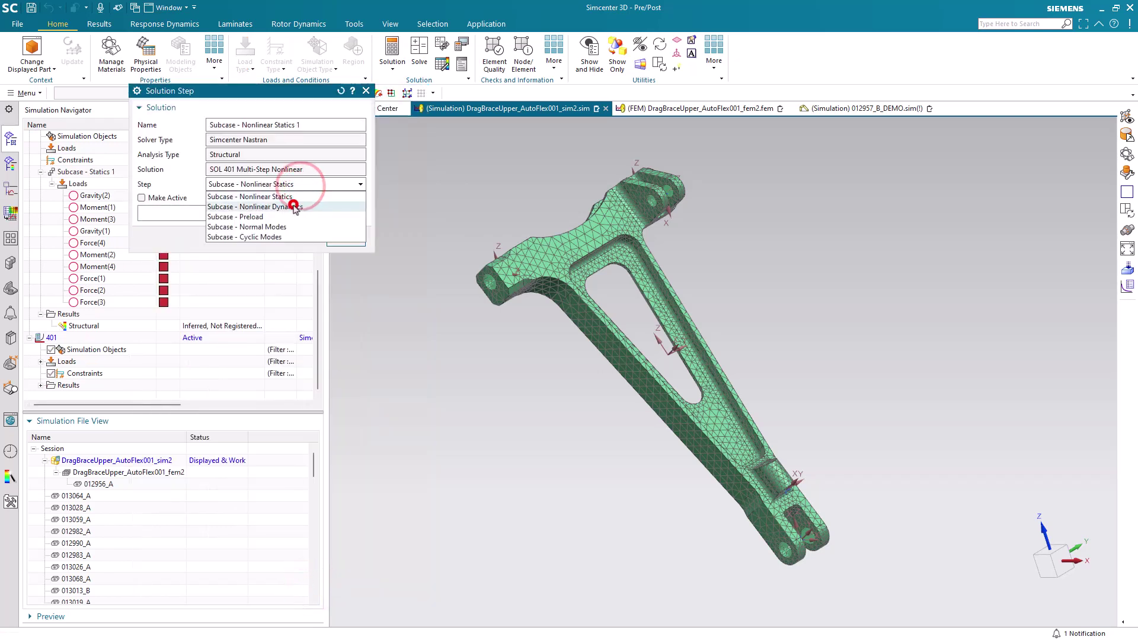
pyautogui.click(294, 206)
pyautogui.click(289, 218)
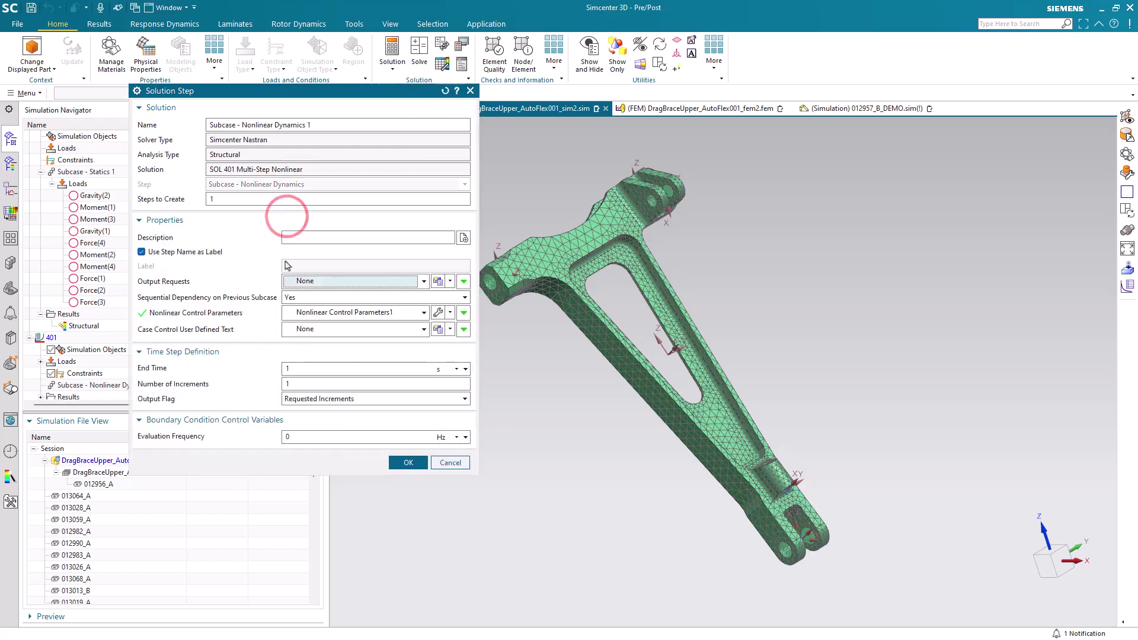
pyautogui.click(306, 369)
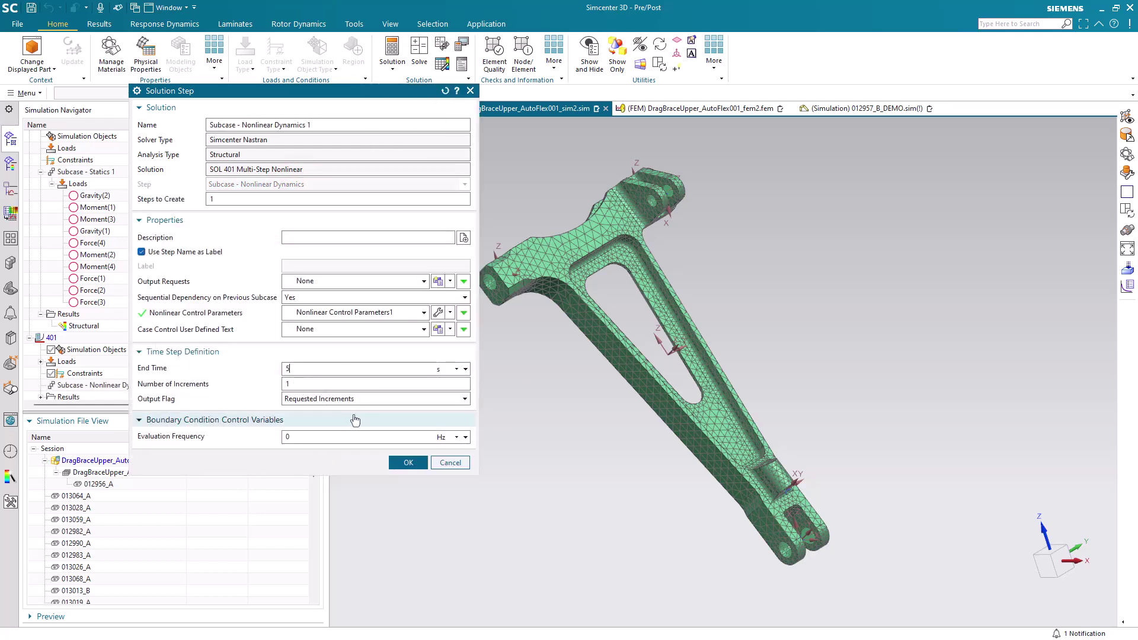
pyautogui.click(399, 462)
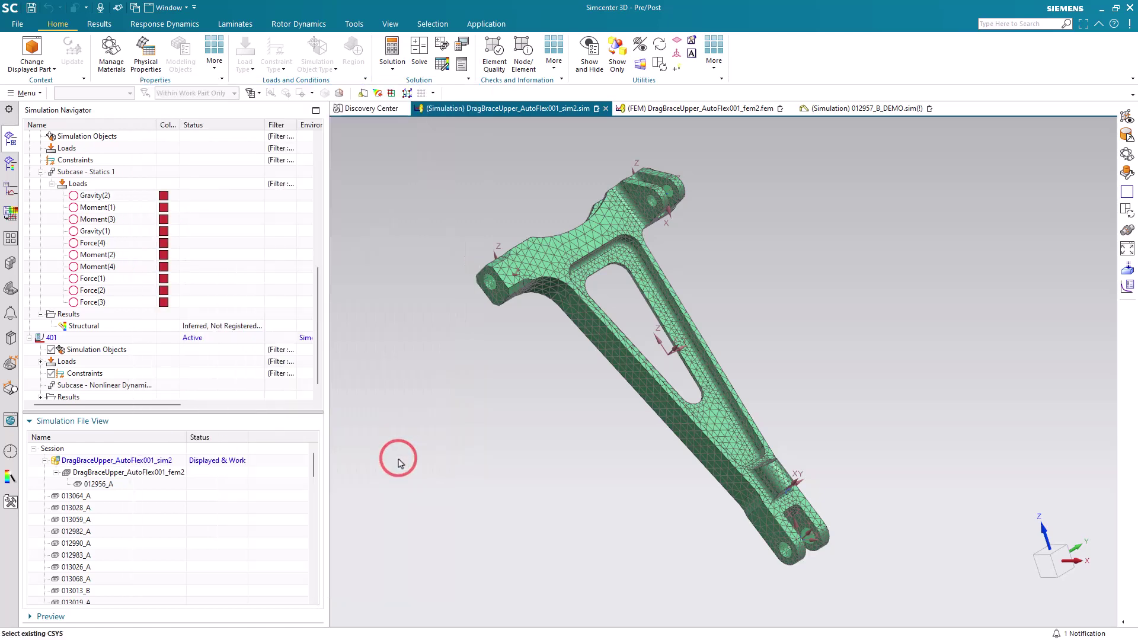
# Step: Copy the ten loads, Gravity(1) through Moment(4), into solution 401's Loads
pyautogui.click(95, 196)
pyautogui.scroll(4, 97, 198)
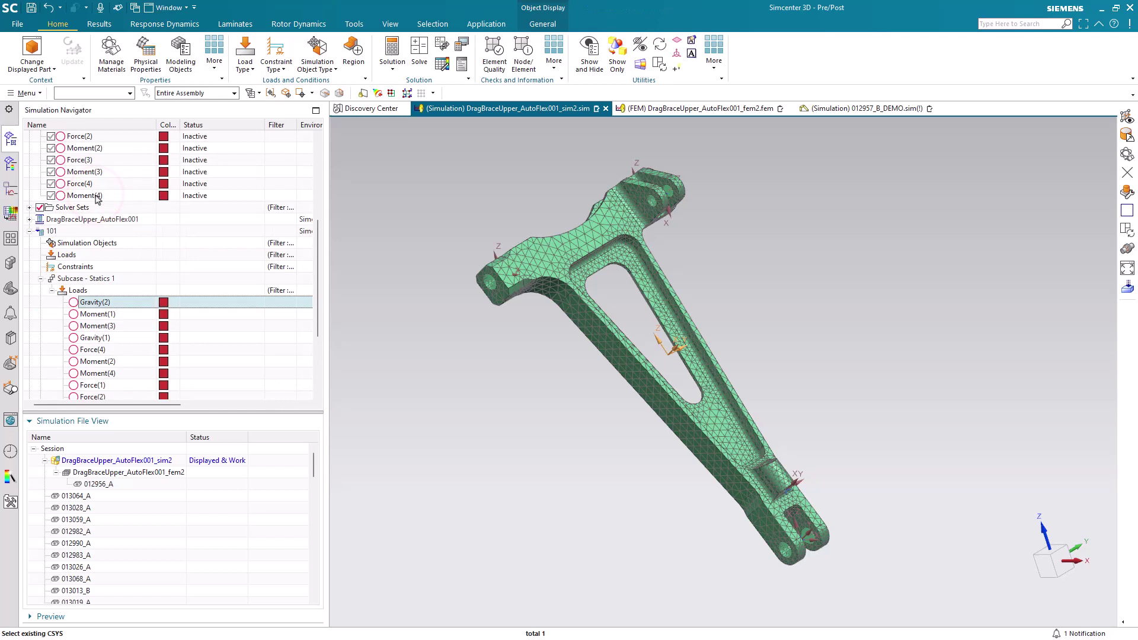
pyautogui.scroll(2, 96, 199)
pyautogui.click(94, 195)
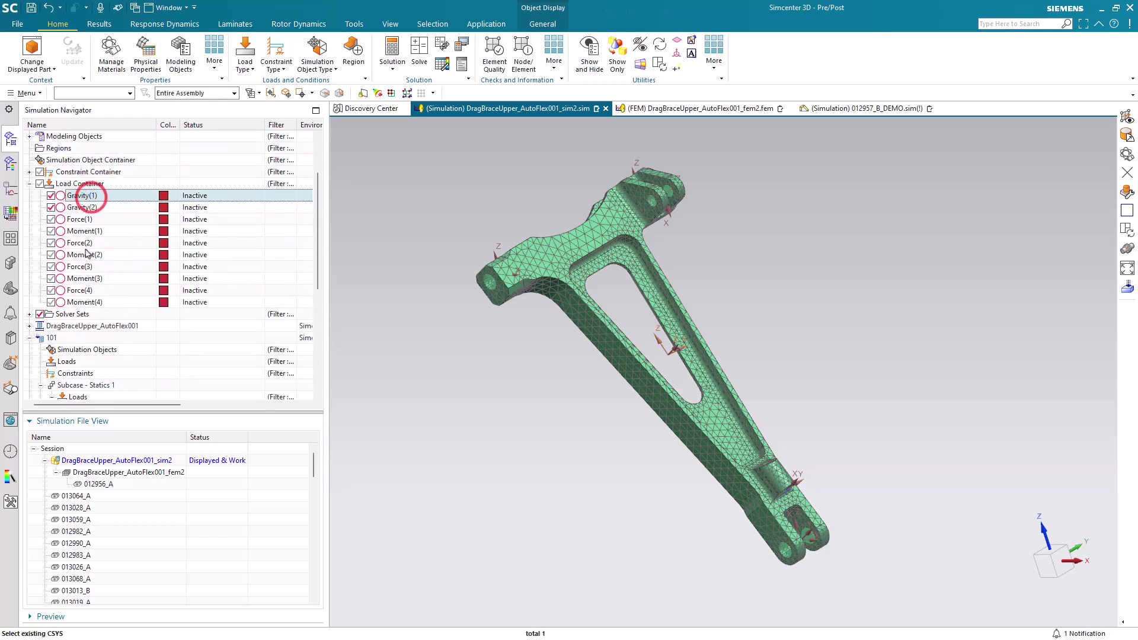
pyautogui.keyDown('shift'); pyautogui.click(78, 303); pyautogui.keyUp('shift')
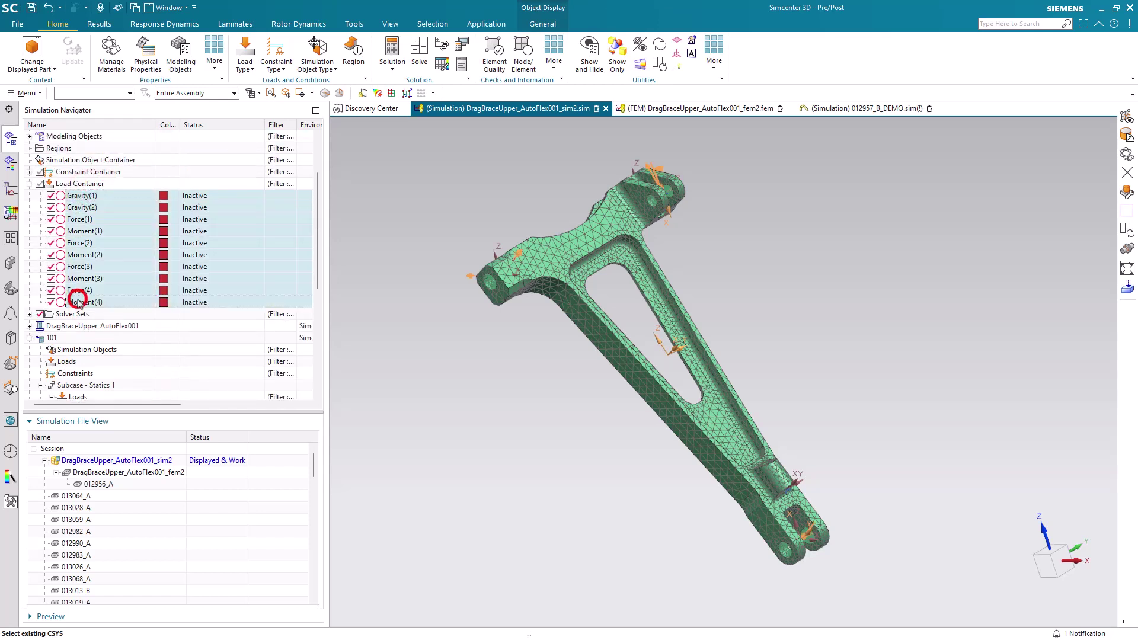
pyautogui.moveTo(79, 303); pyautogui.dragTo(61, 351)
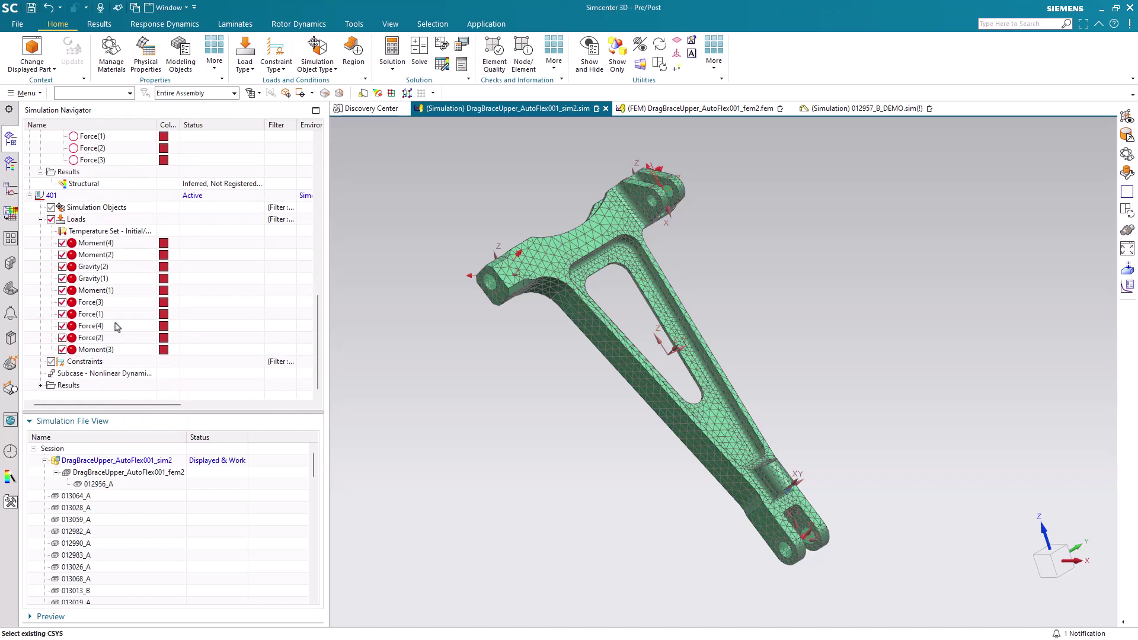
# Step: Solve solution 401 and close the solver monitors
pyautogui.rightClick(71, 199)
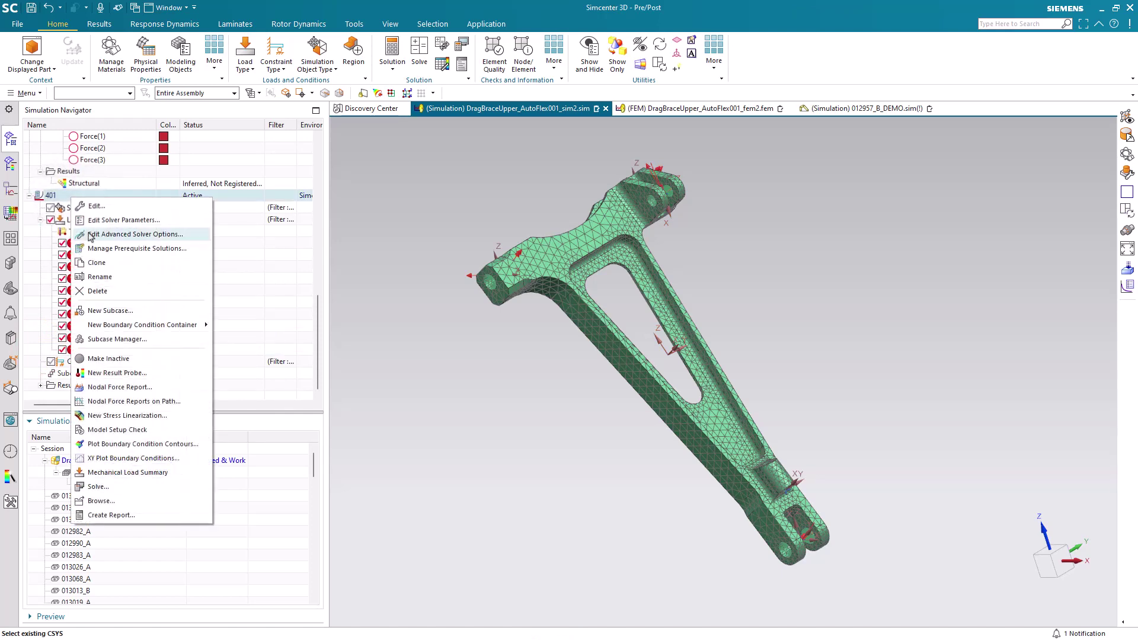
pyautogui.click(110, 485)
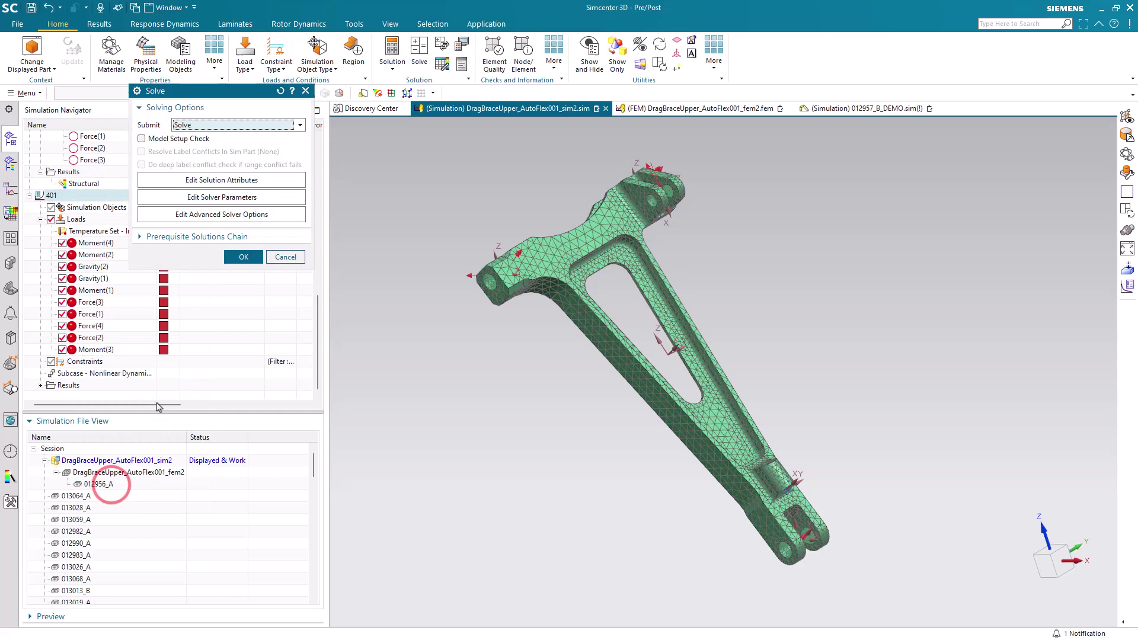
pyautogui.click(243, 257)
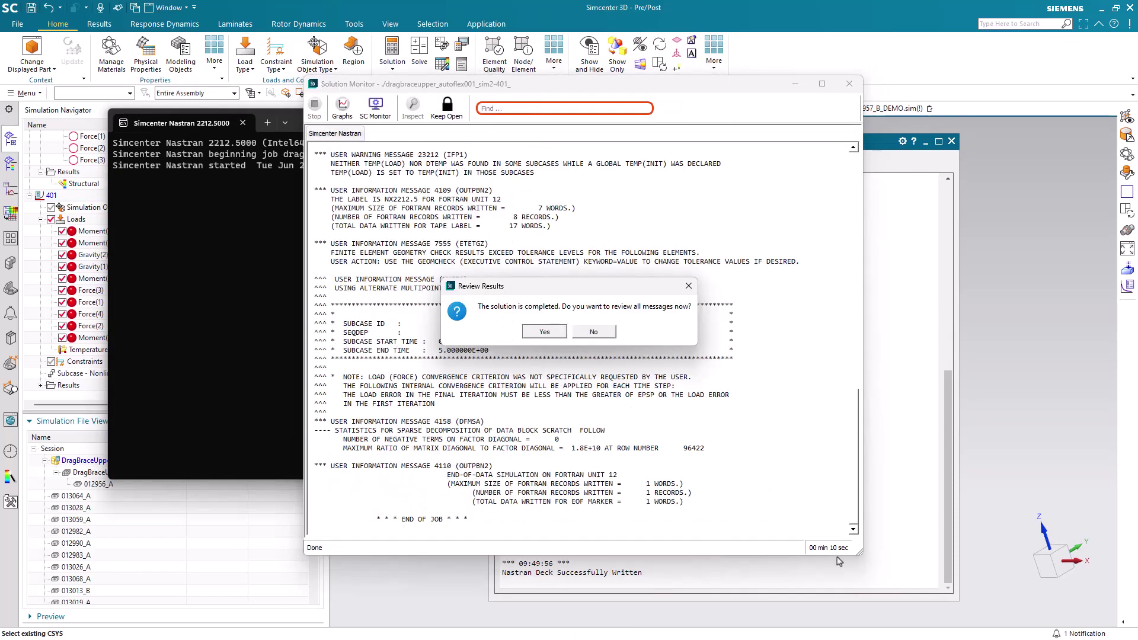
pyautogui.click(594, 332)
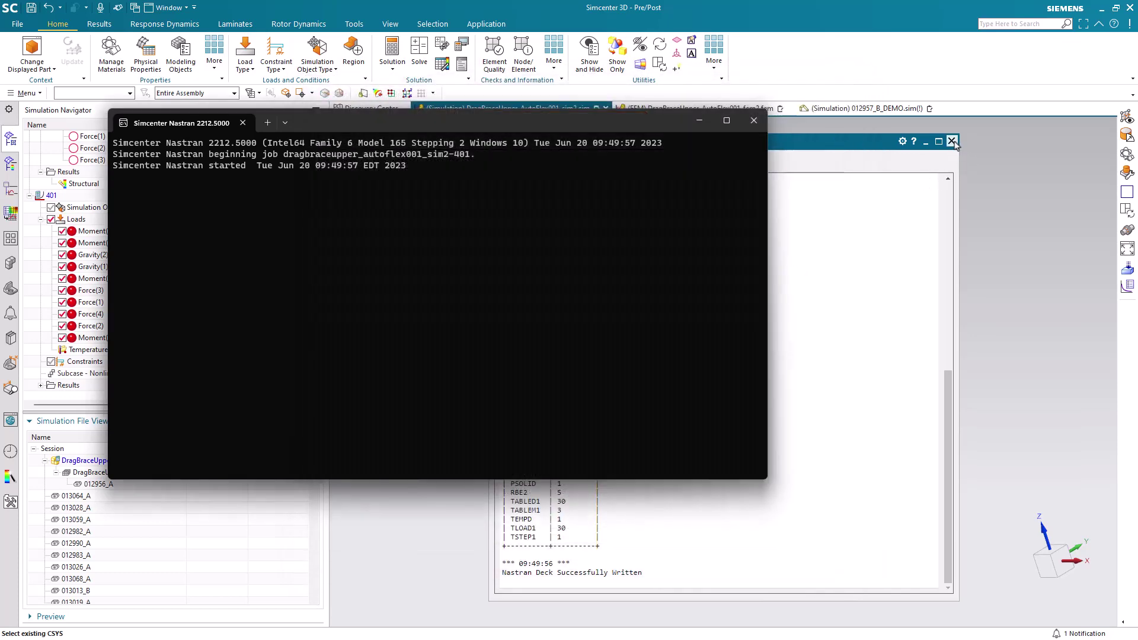
pyautogui.click(952, 142)
# Step: Plot solution 101's element-nodal von Mises stress contour on the brace
pyautogui.click(614, 307)
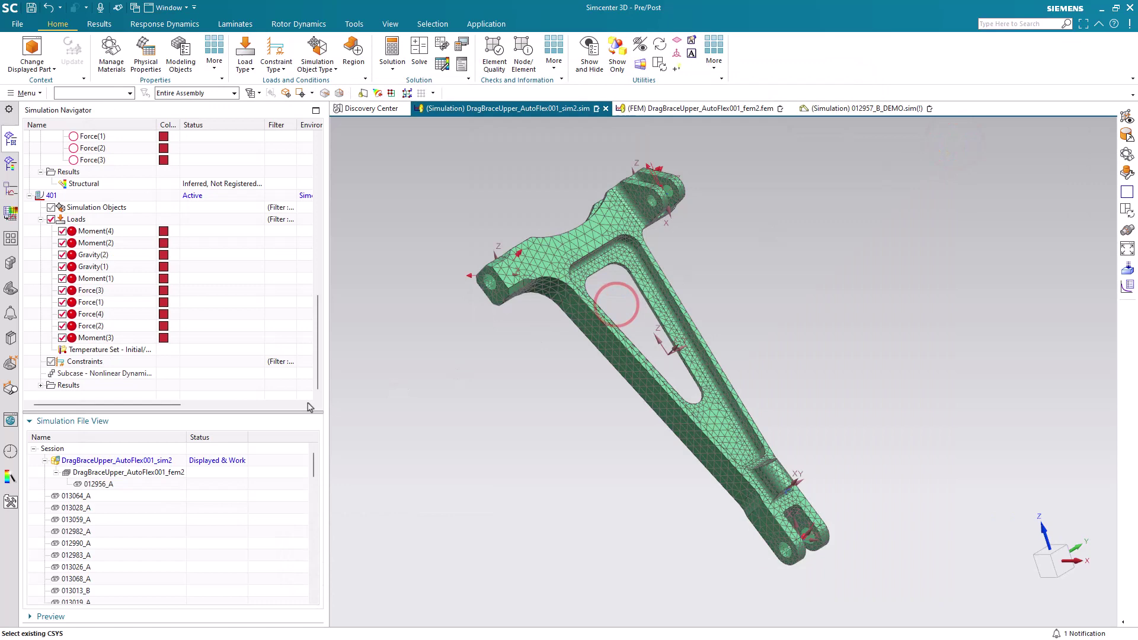
pyautogui.click(40, 386)
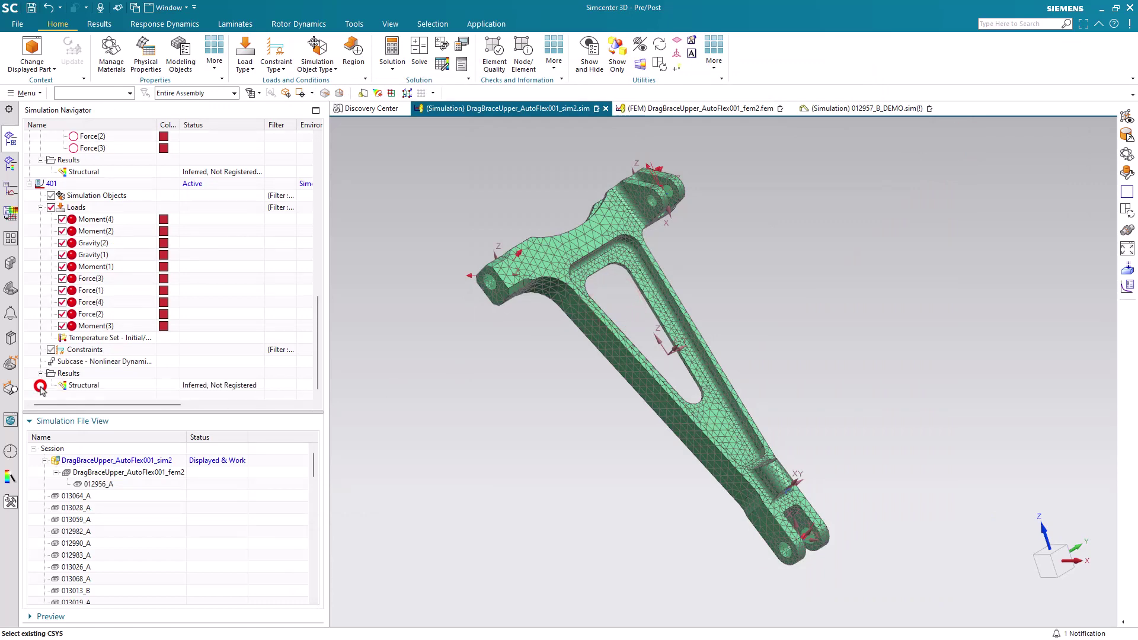
pyautogui.doubleClick(81, 387)
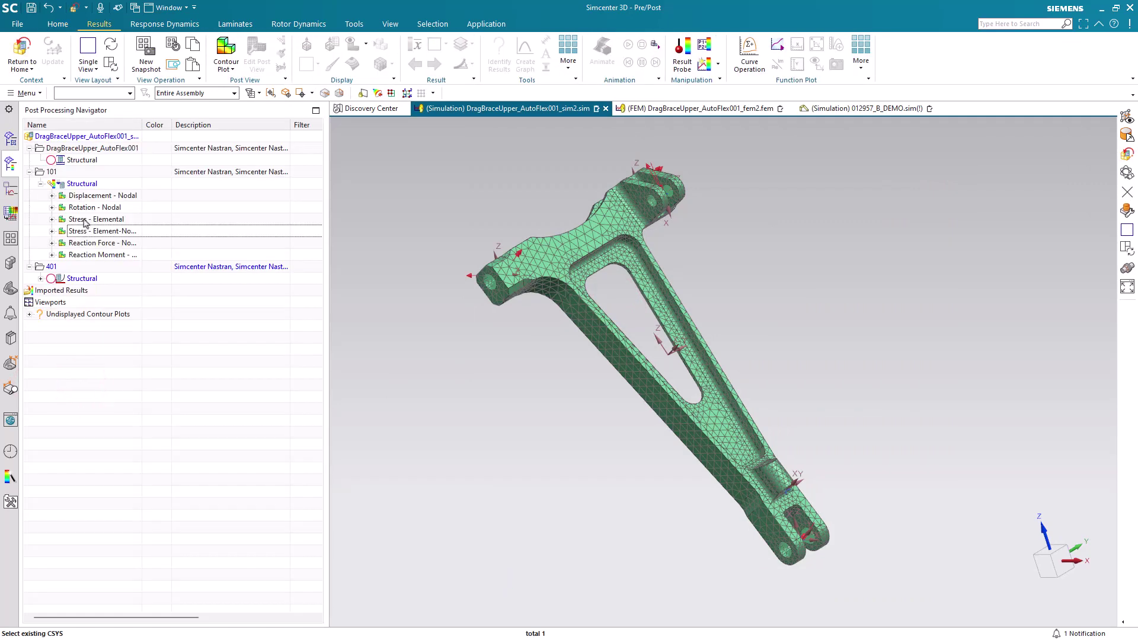
pyautogui.doubleClick(85, 235)
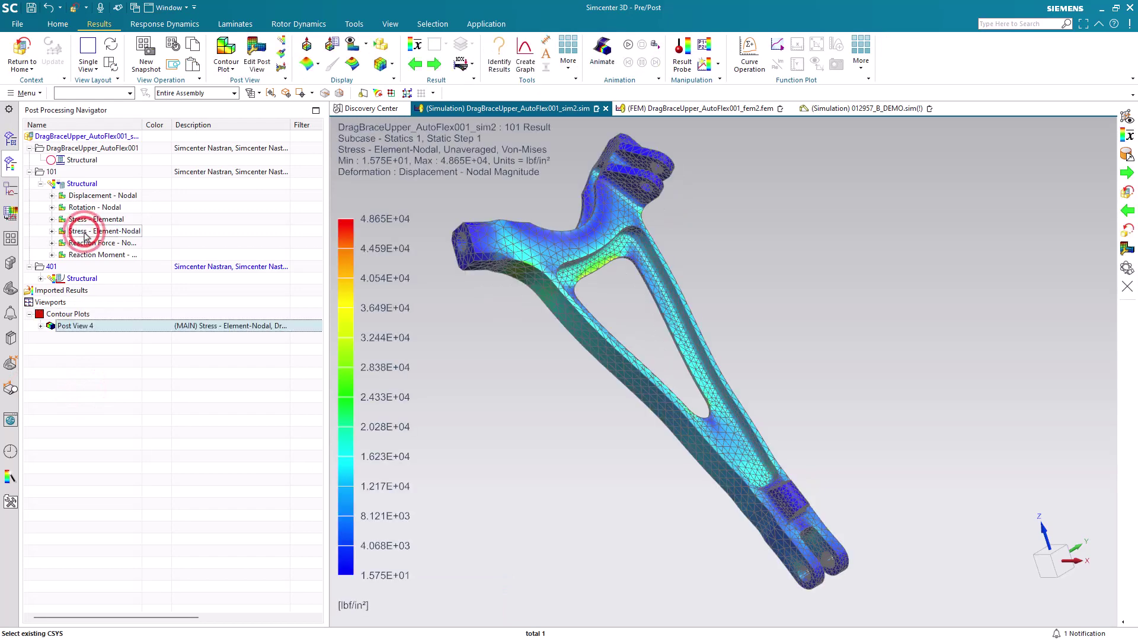
# Step: Place solution 401's Increment 1 (5.00 s) von Mises stress in a viewport beside the 101 plot
pyautogui.click(41, 278)
pyautogui.click(52, 291)
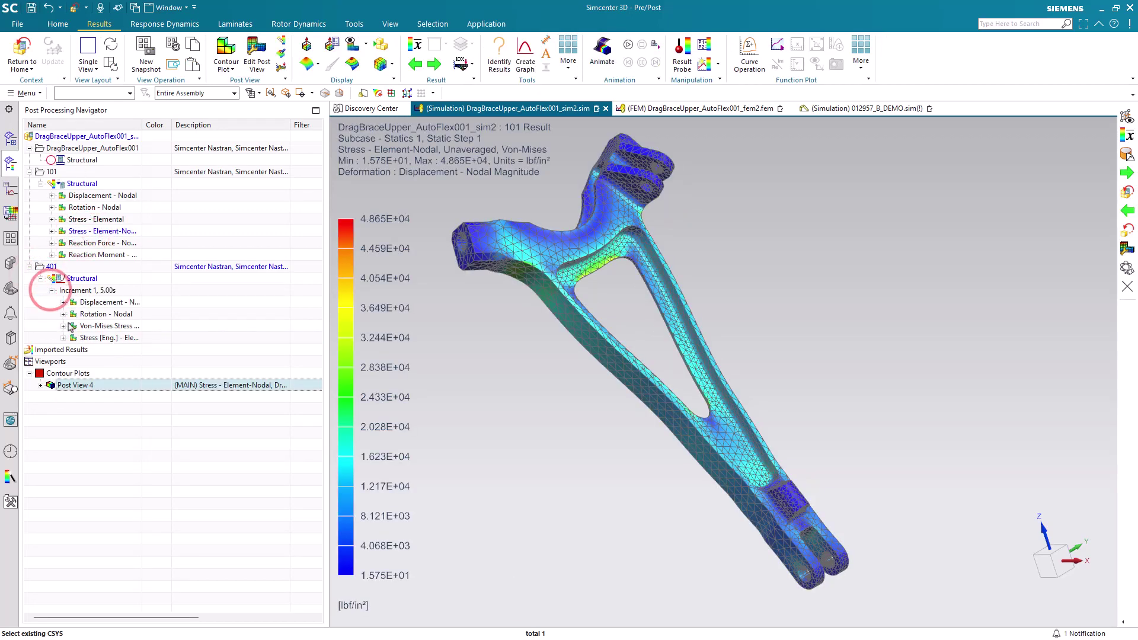
pyautogui.click(63, 326)
pyautogui.moveTo(90, 337); pyautogui.dragTo(688, 377)
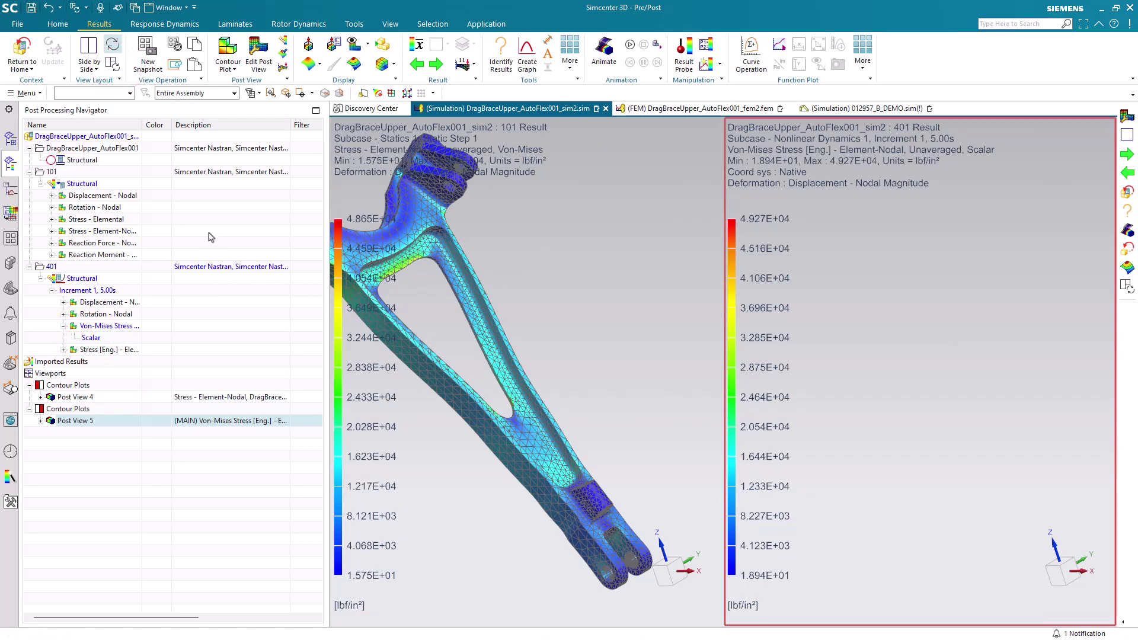
# Step: Set the 401 stress plot's deformation to Off and zoom the linked viewports
pyautogui.click(465, 63)
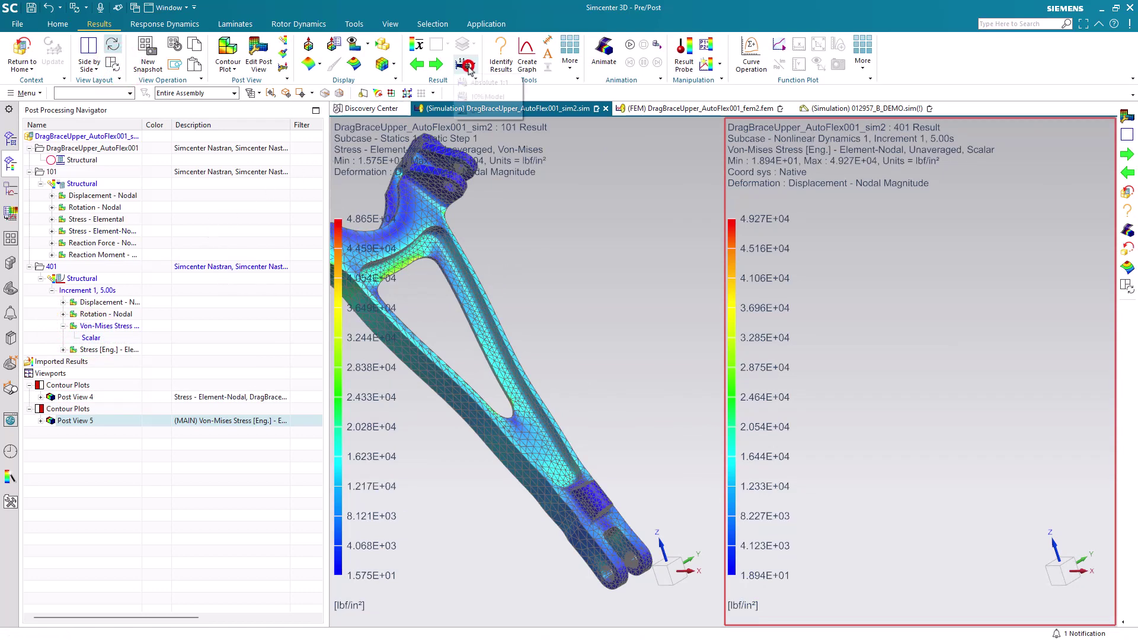
pyautogui.click(475, 111)
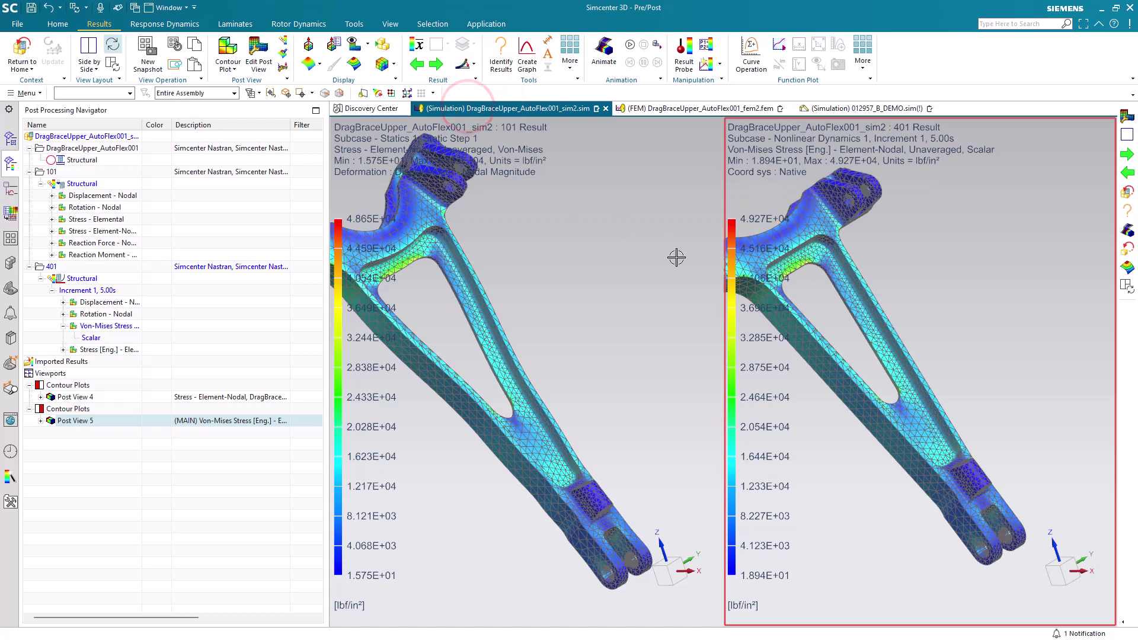
pyautogui.scroll(2, 379, 314)
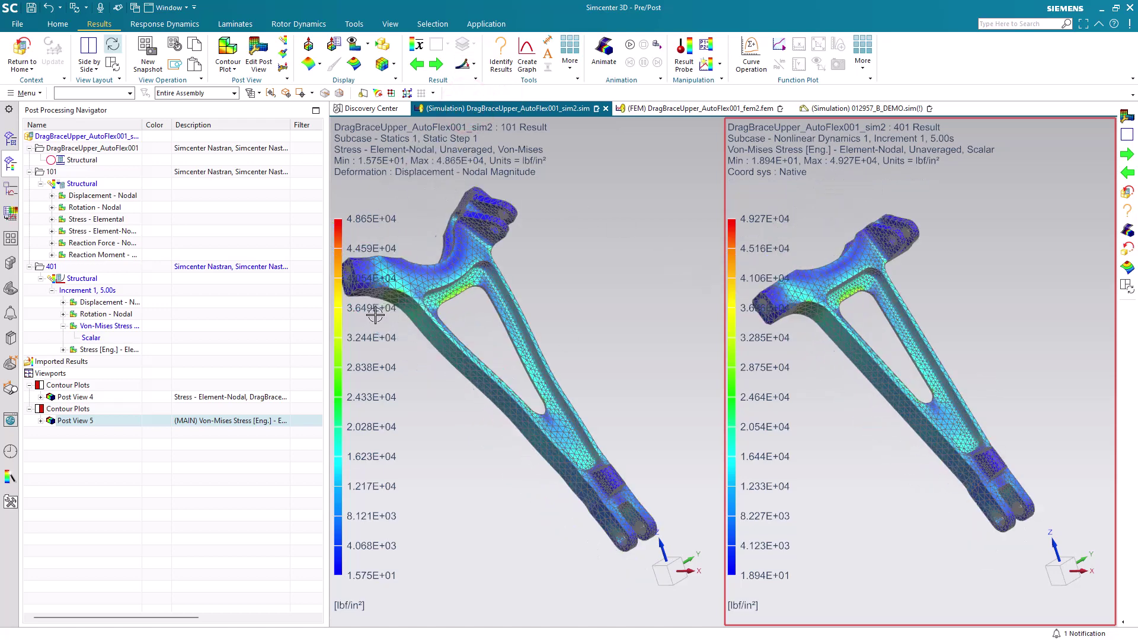